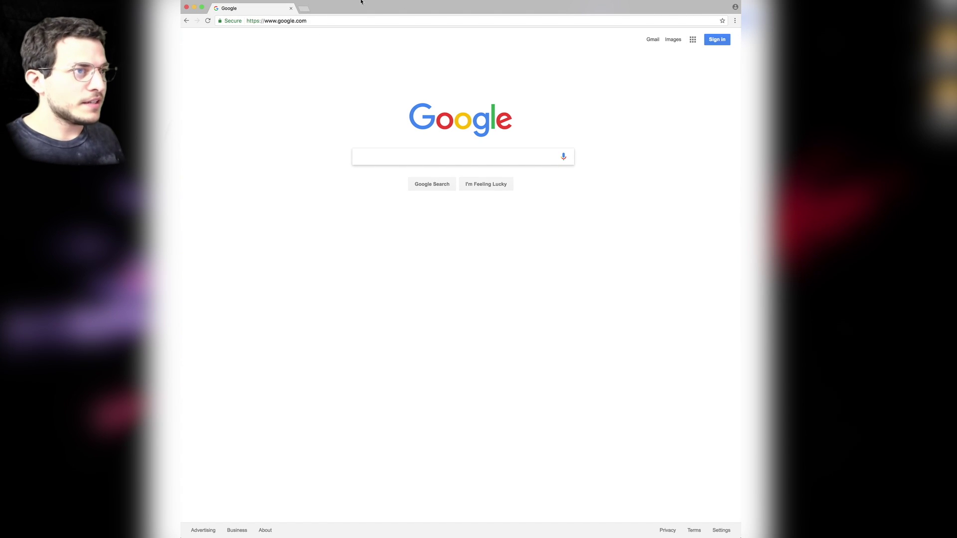
Load diigo.com and start signing up to view the Free, Standard, Professional and Business plans.
click(369, 23)
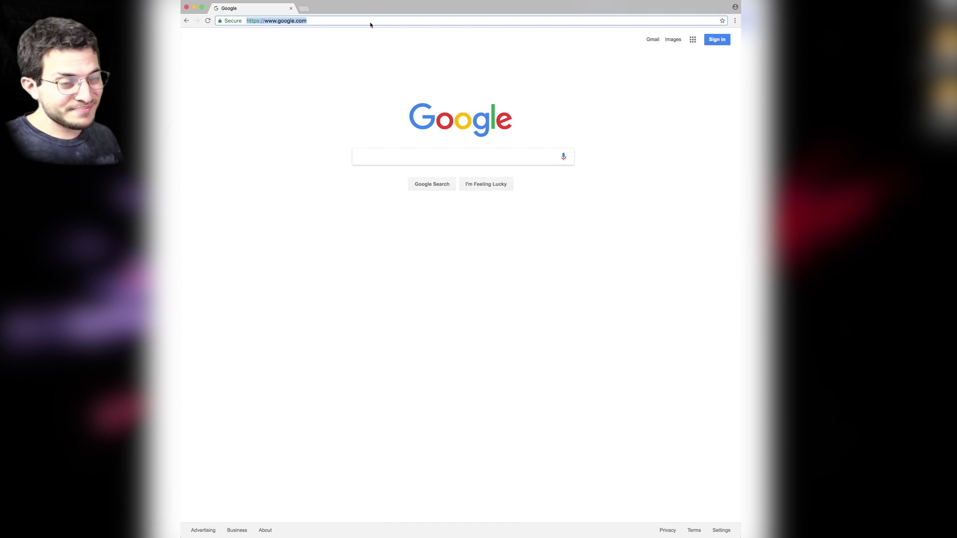
text(diigo.co)
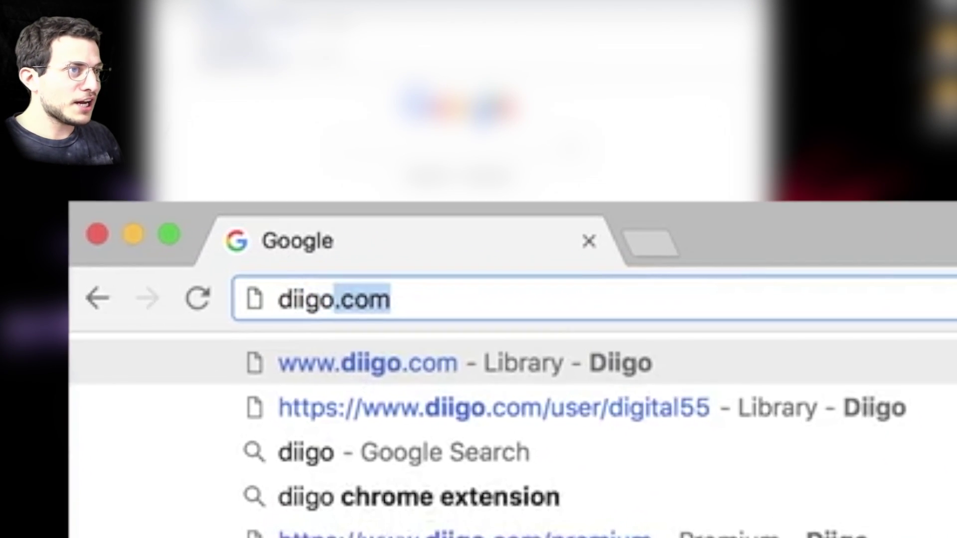
key(Return)
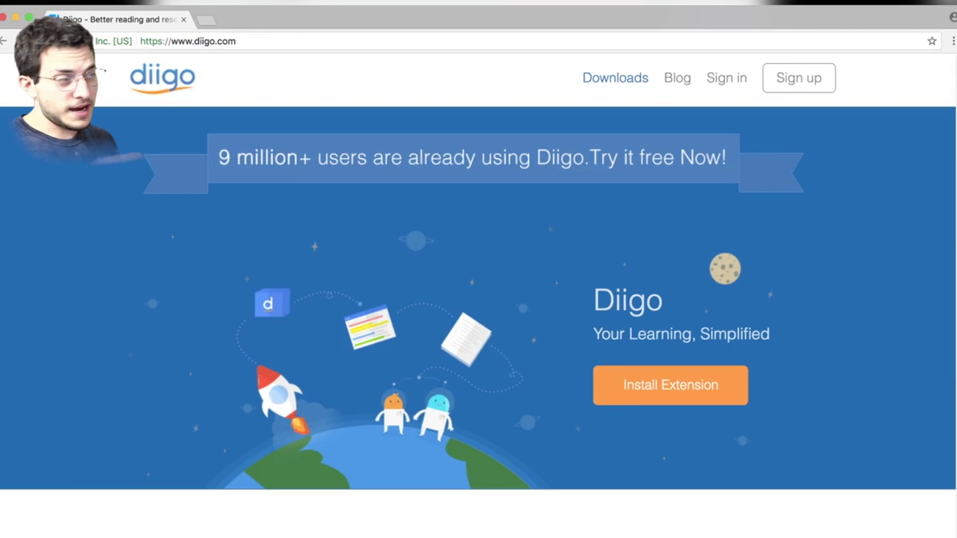
click(794, 86)
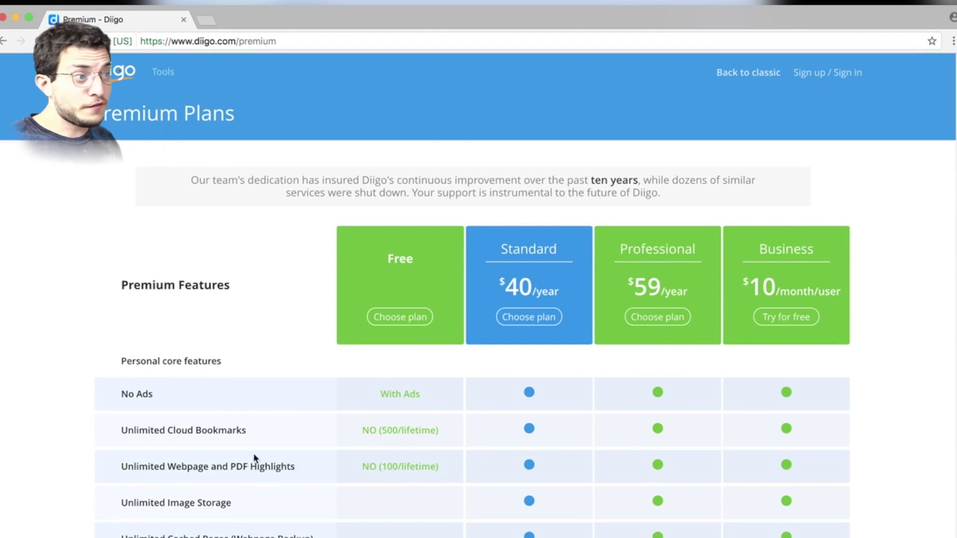
Choose the Free plan and clear the autofilled email and password fields.
click(379, 322)
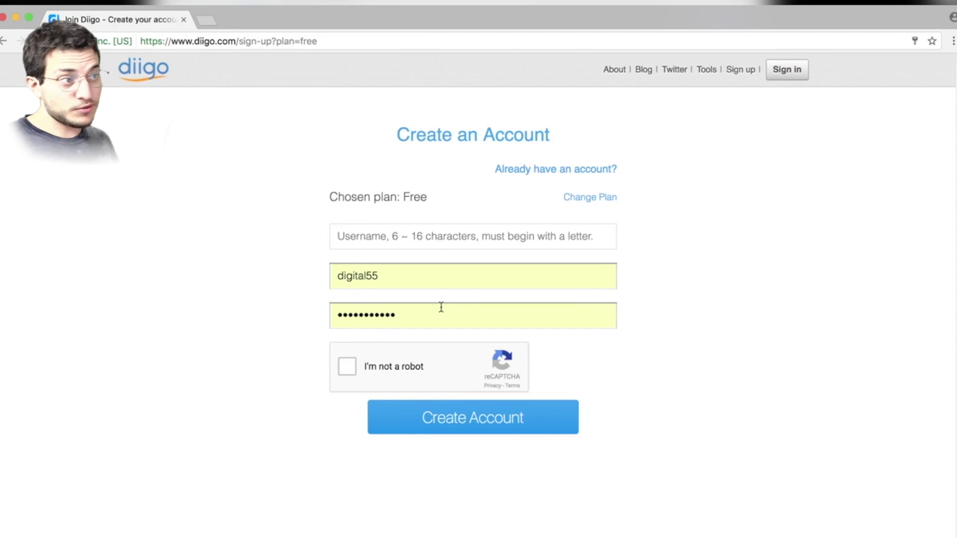
double_click(430, 284)
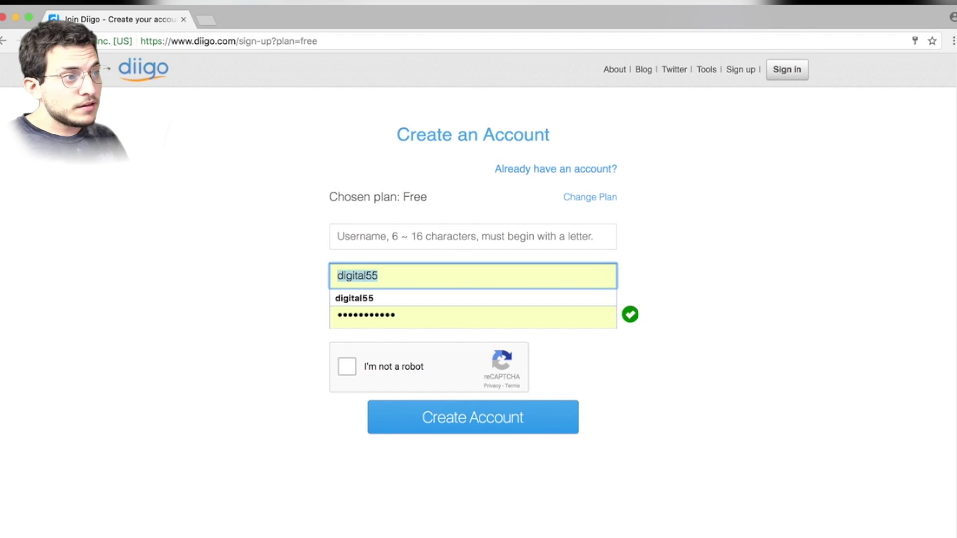
key(BackSpace)
key(Tab)
key(BackSpace)
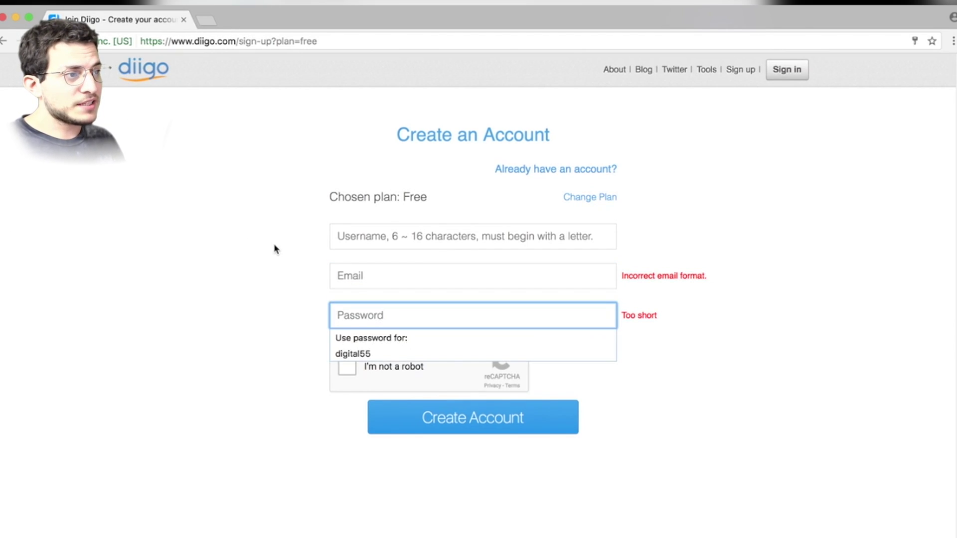
Enter the username Teacher101, then delete it after it's reported as taken.
click(411, 234)
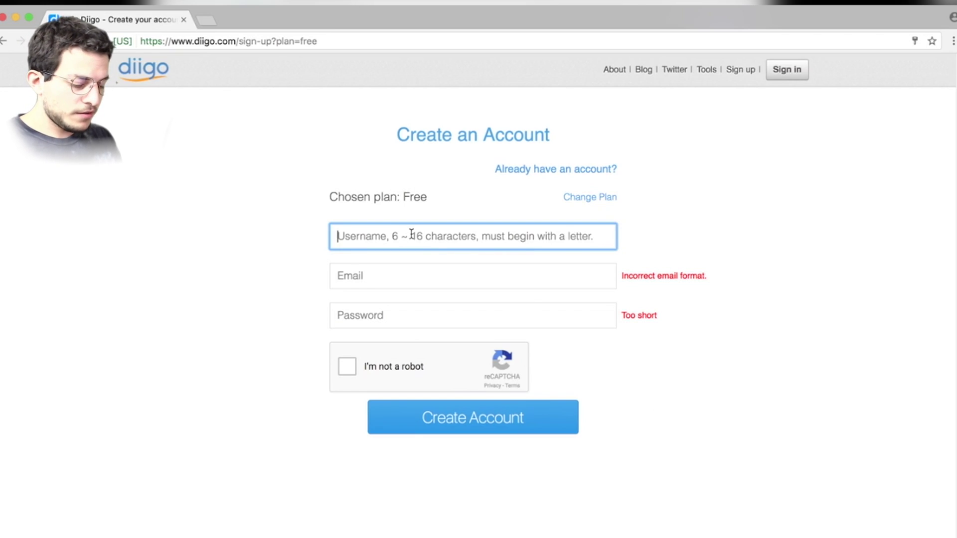
text(Teacher101)
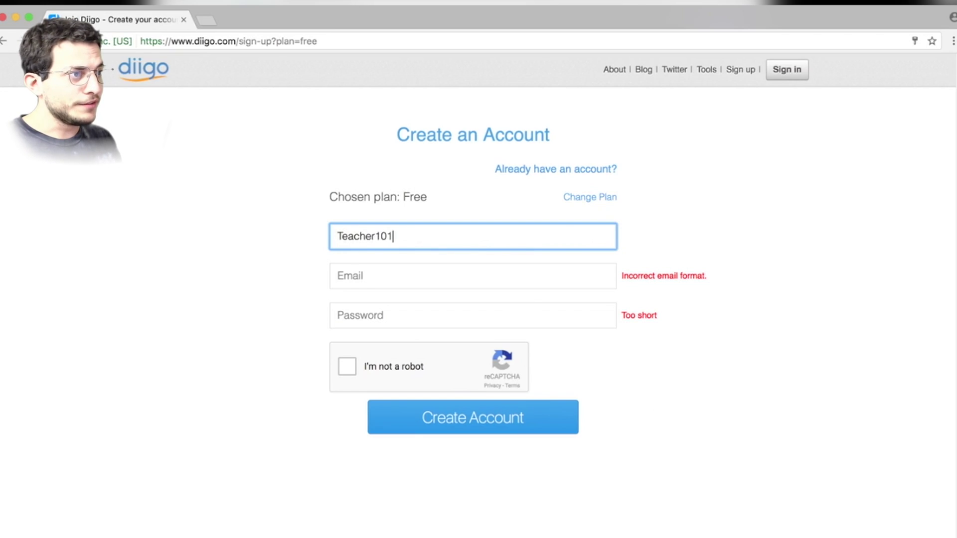
key(Tab)
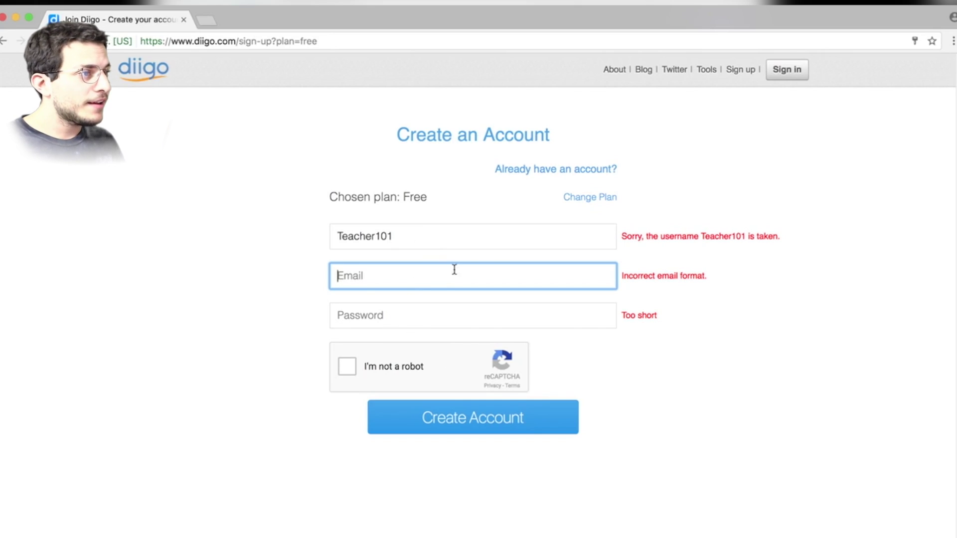
drag(466, 238, 111, 219)
key(BackSpace)
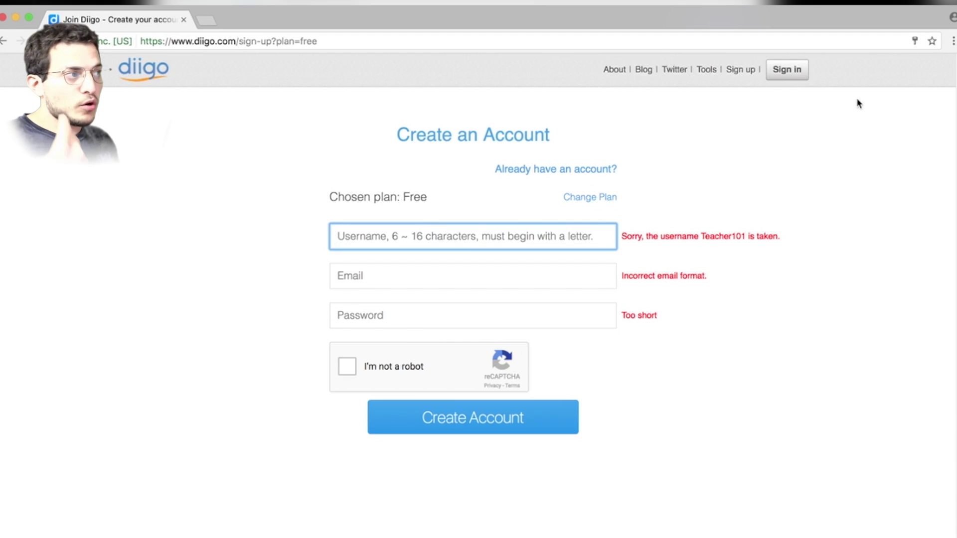
Sign in with the saved credentials, then open and cancel a new Bookmark form.
click(804, 71)
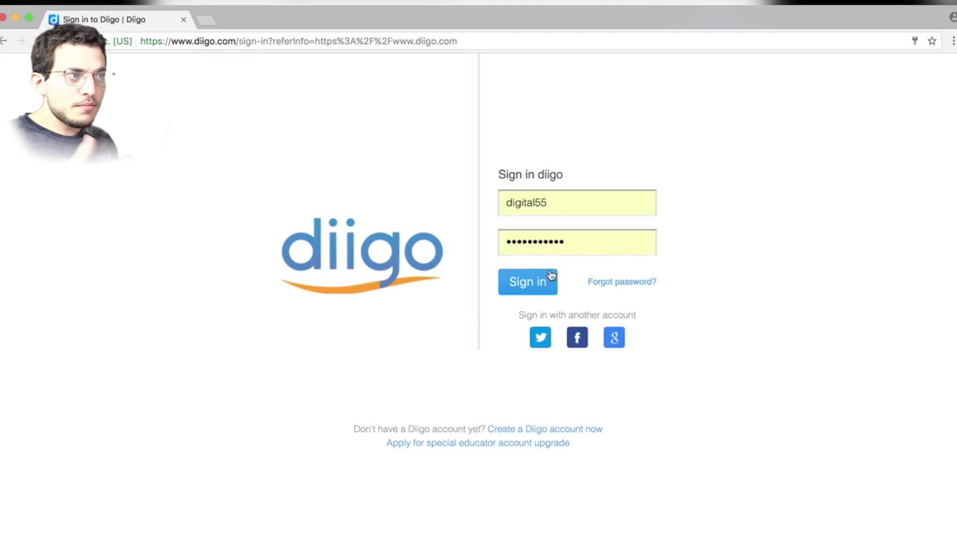
click(531, 292)
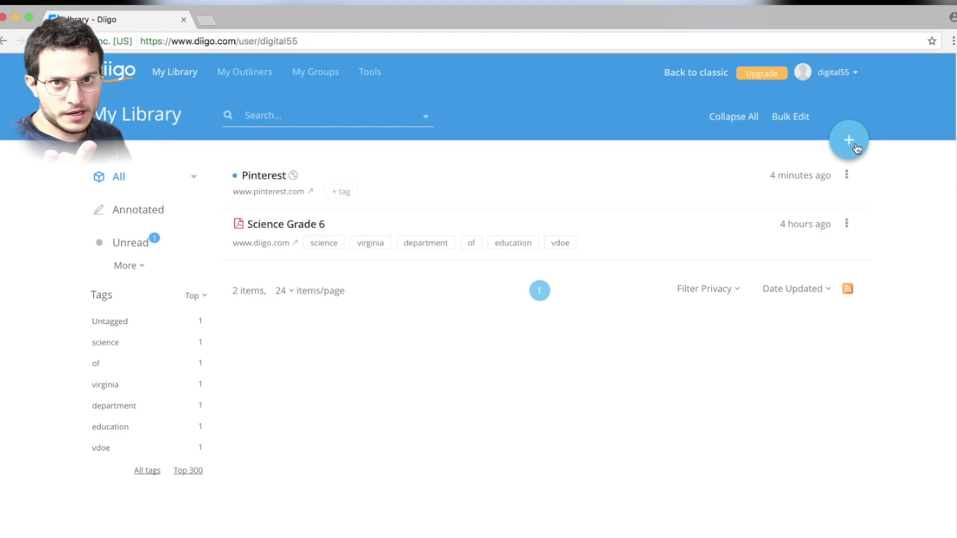
click(857, 149)
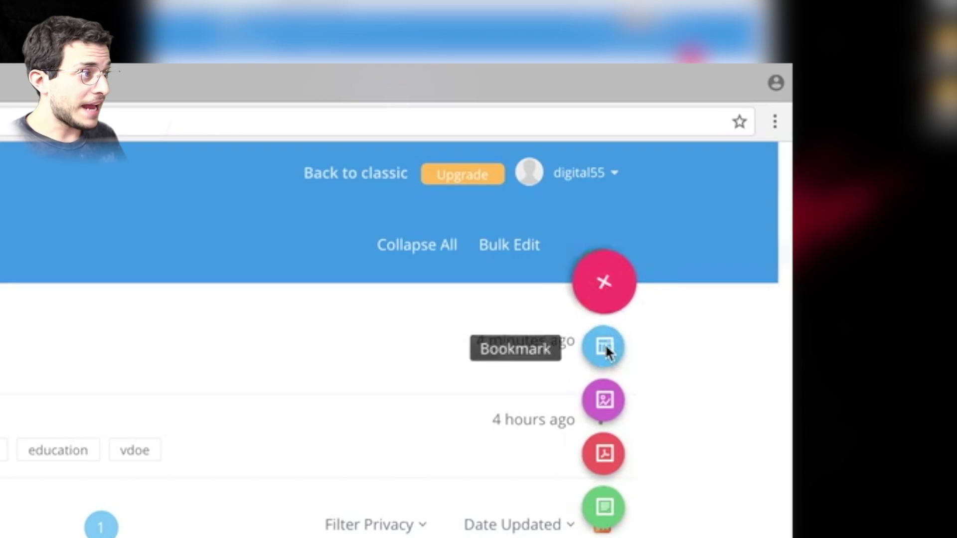
click(604, 346)
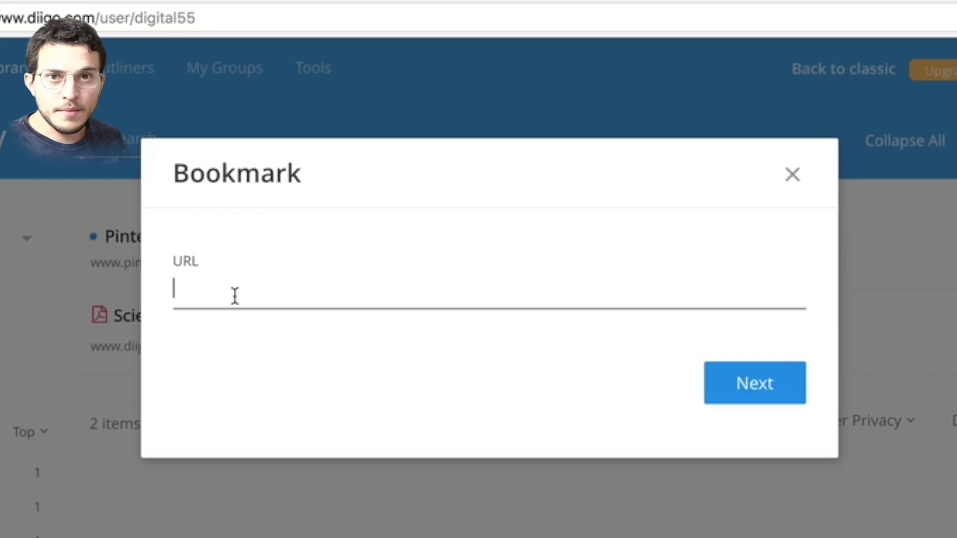
click(791, 176)
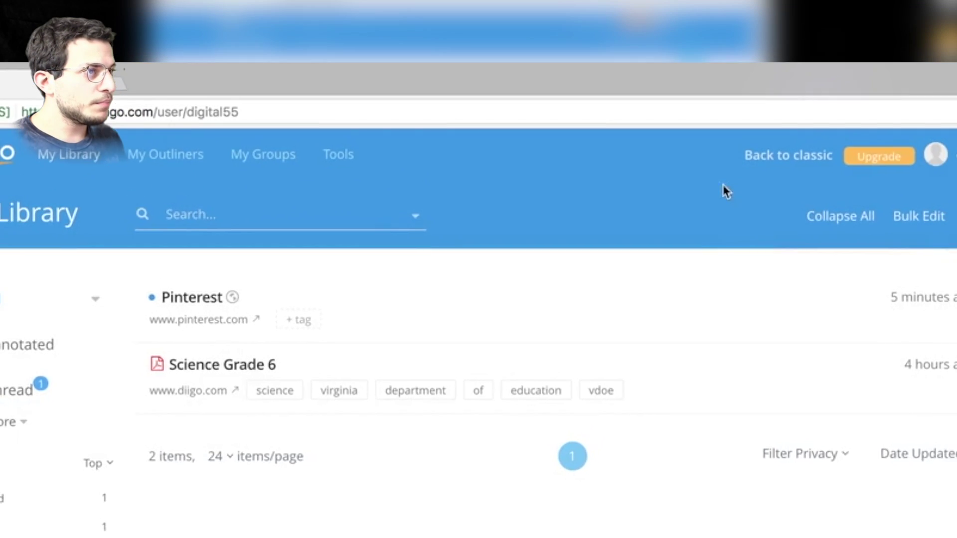
In a new tab, find the Chrome Web Store via Google and search it for diigo.
key(ctrl+t)
text(google extensions)
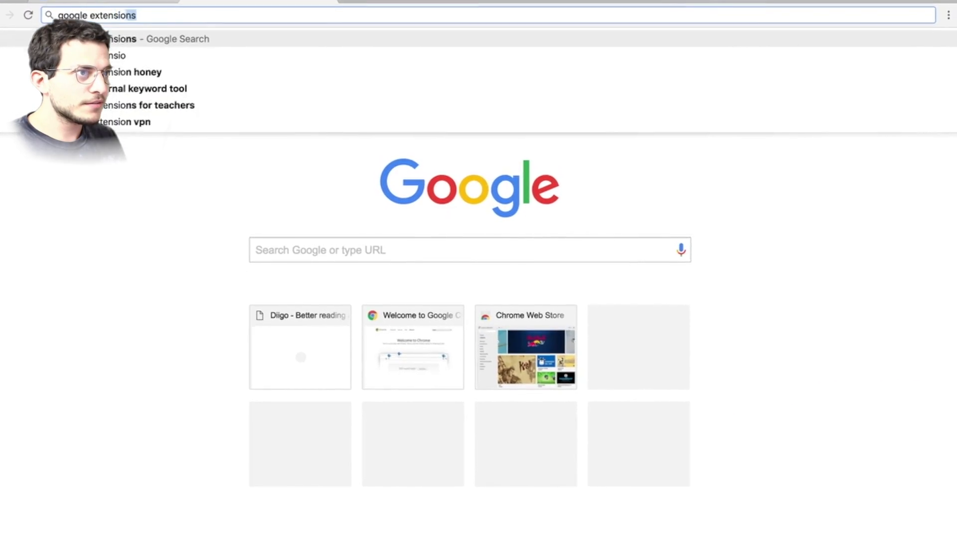
key(Return)
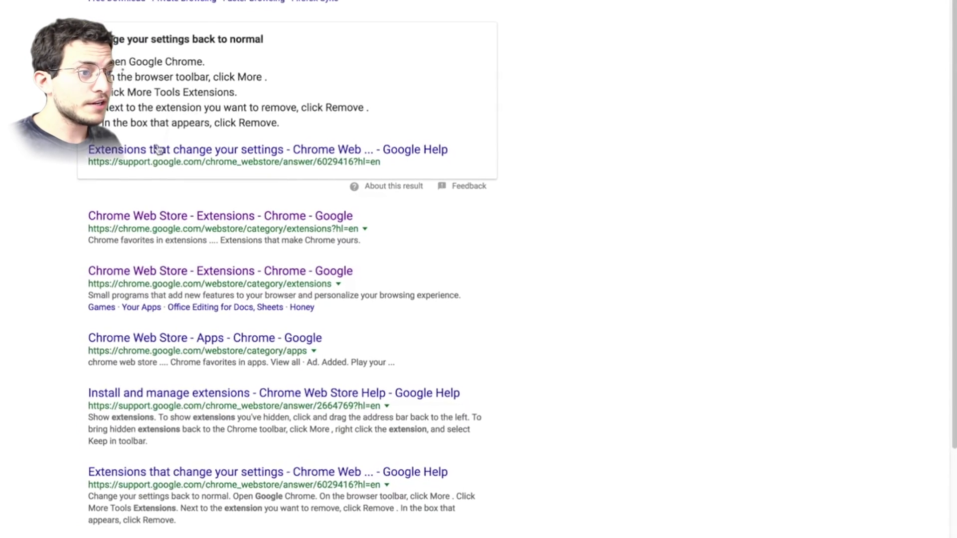
click(172, 264)
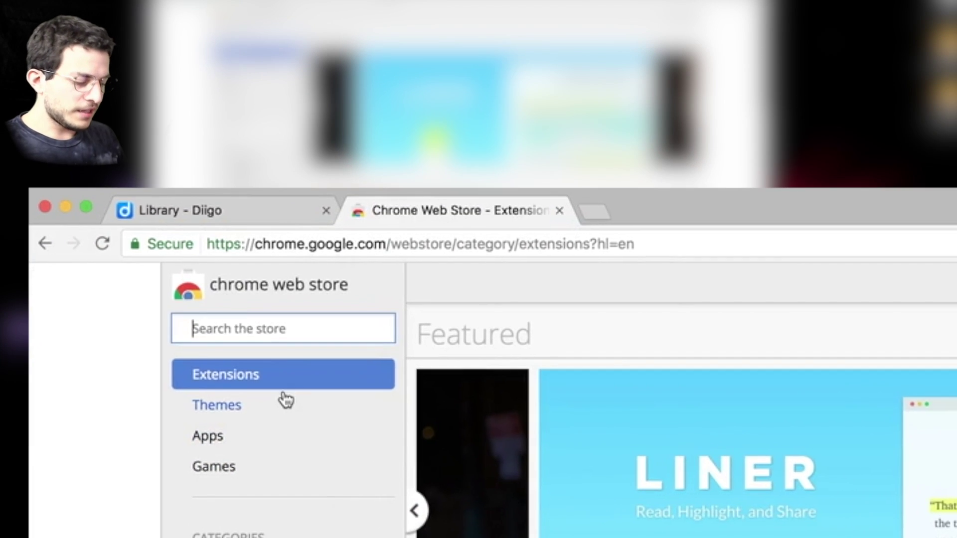
text(diigo)
key(Return)
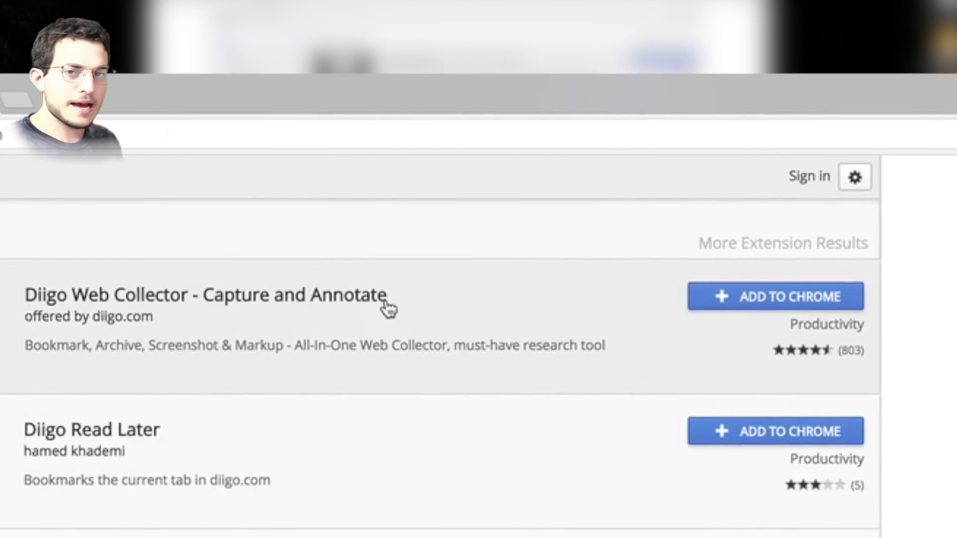
Add the Diigo Web Collector extension to Chrome and look at its options.
click(769, 292)
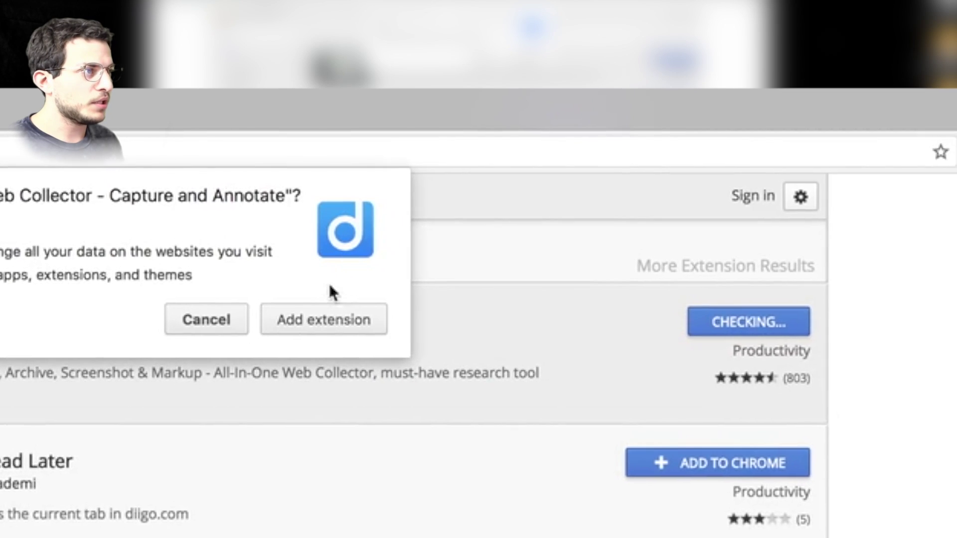
click(291, 337)
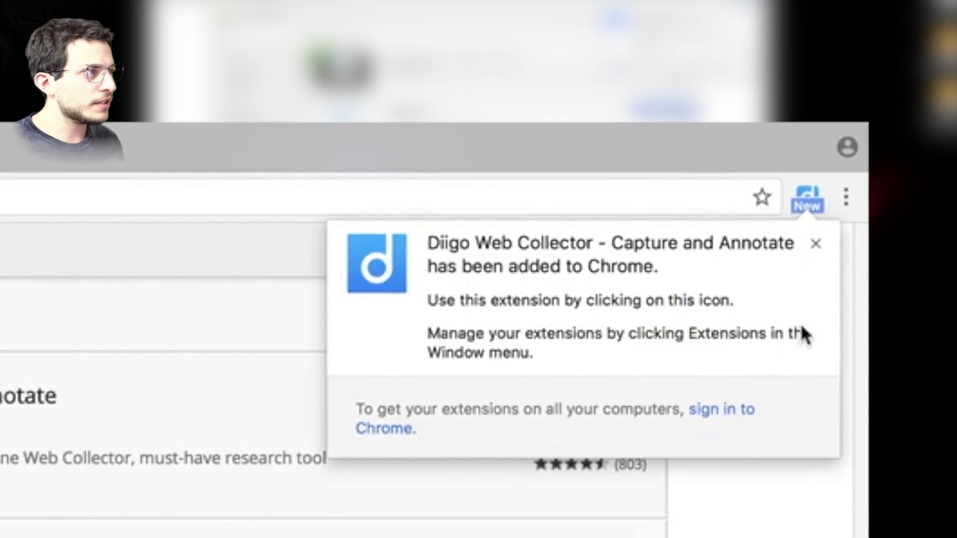
click(816, 249)
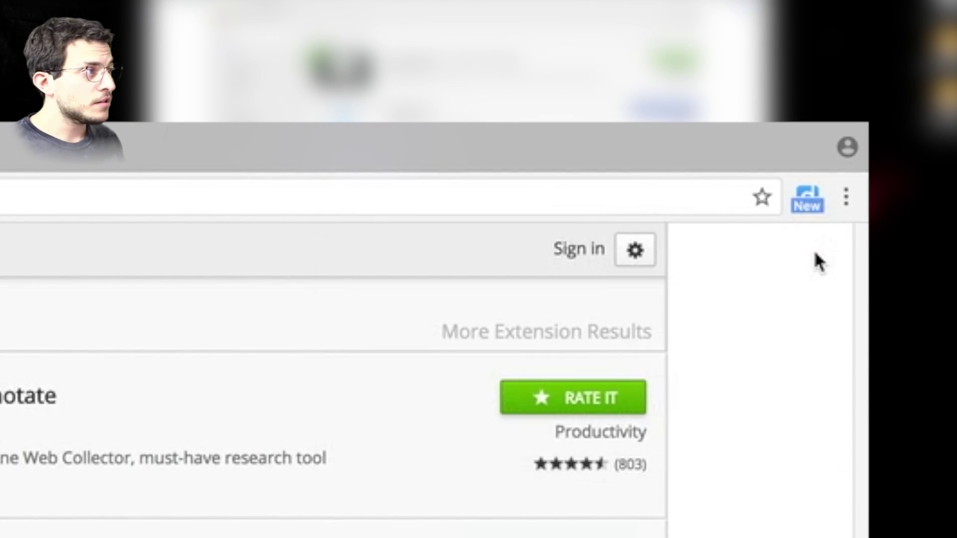
click(802, 202)
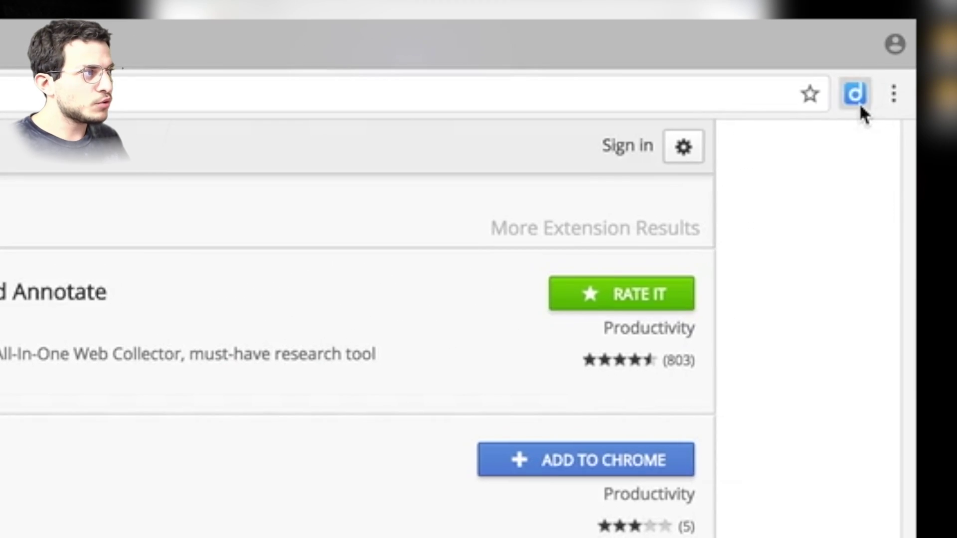
click(867, 89)
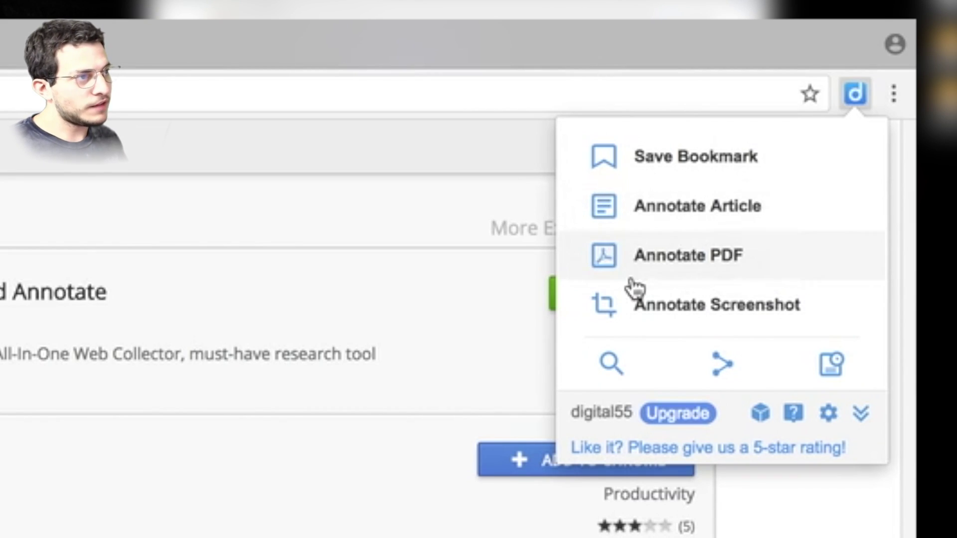
click(197, 89)
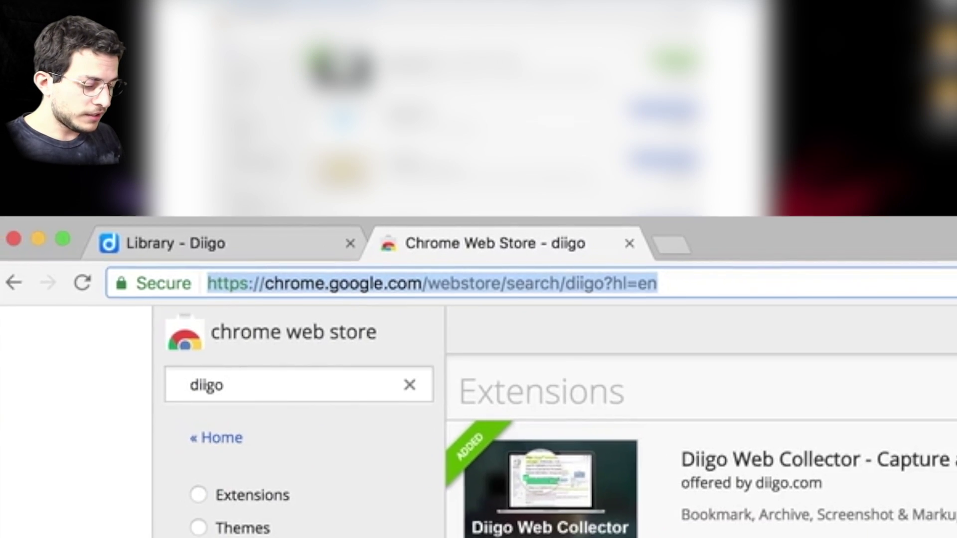
Search for Scientific American and open its Sustainability section.
text(scientific )
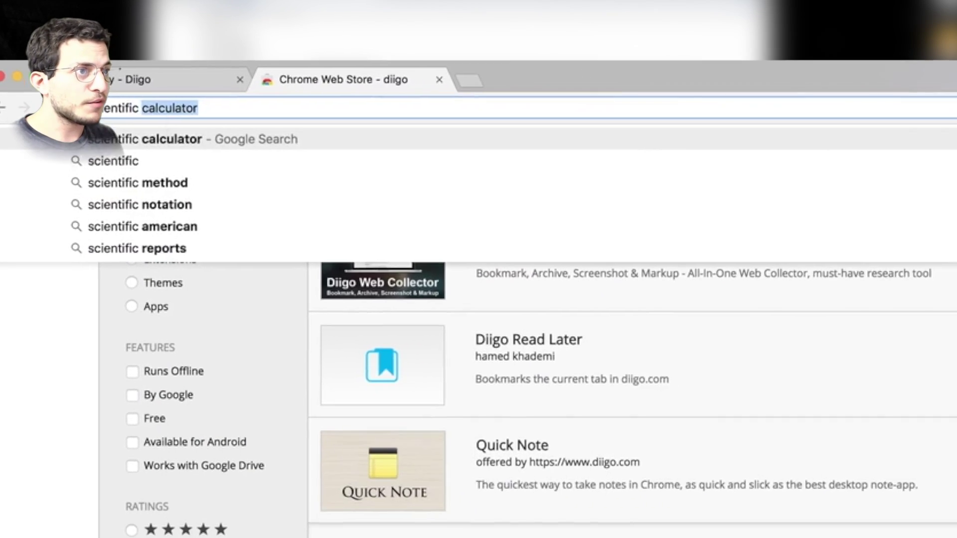
text(amer)
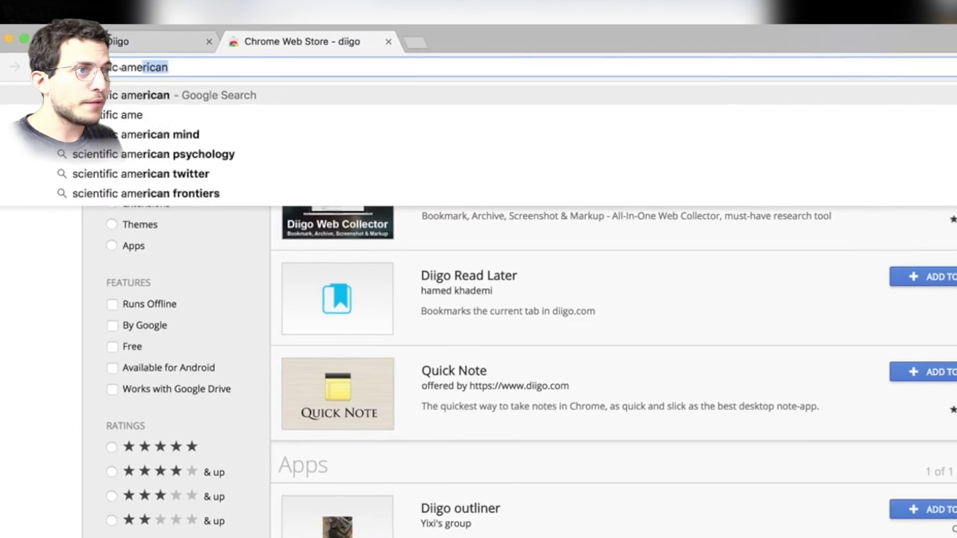
key(Return)
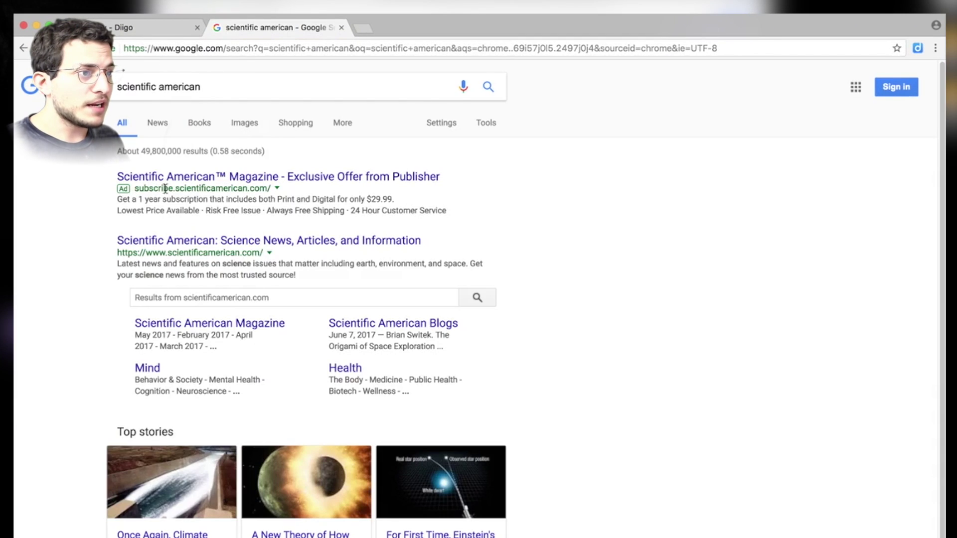
click(189, 243)
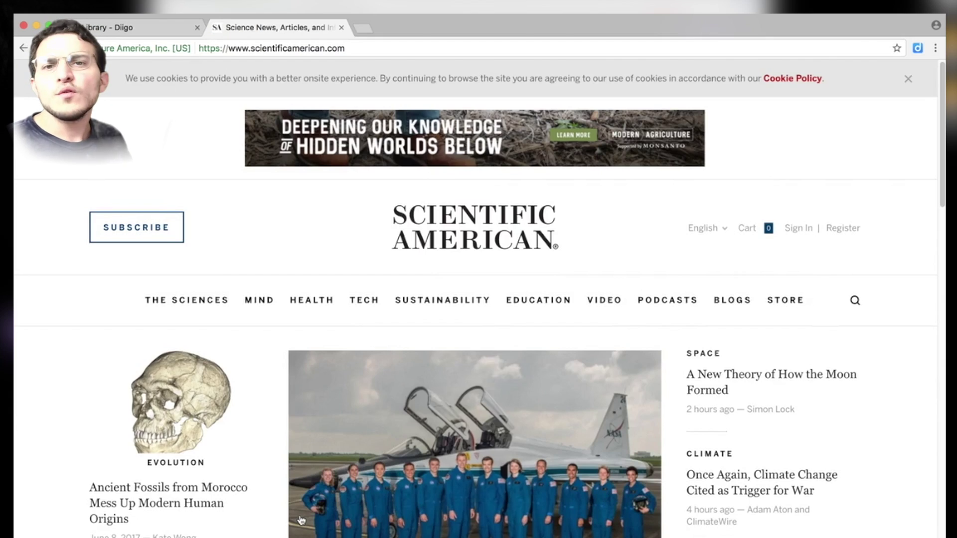
click(443, 301)
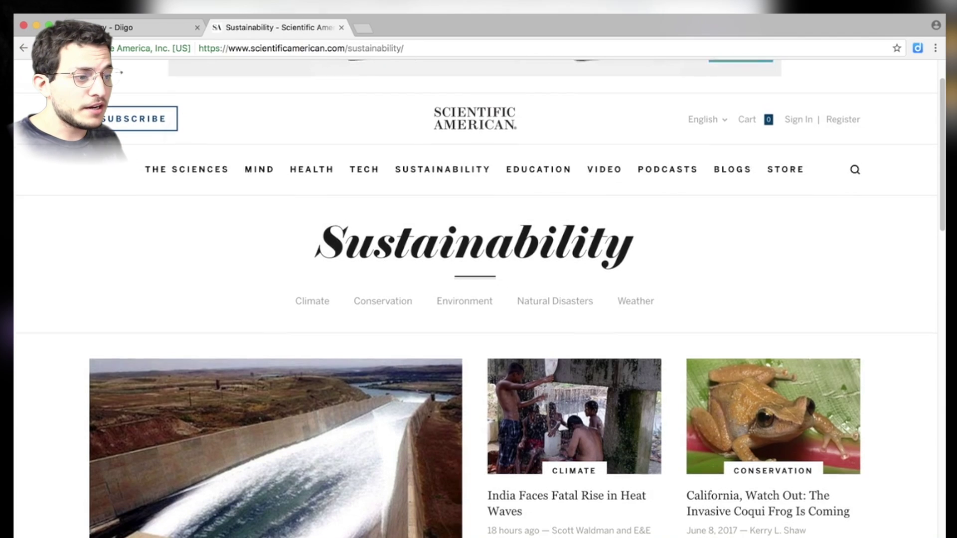
scroll(479, 349, down, 2)
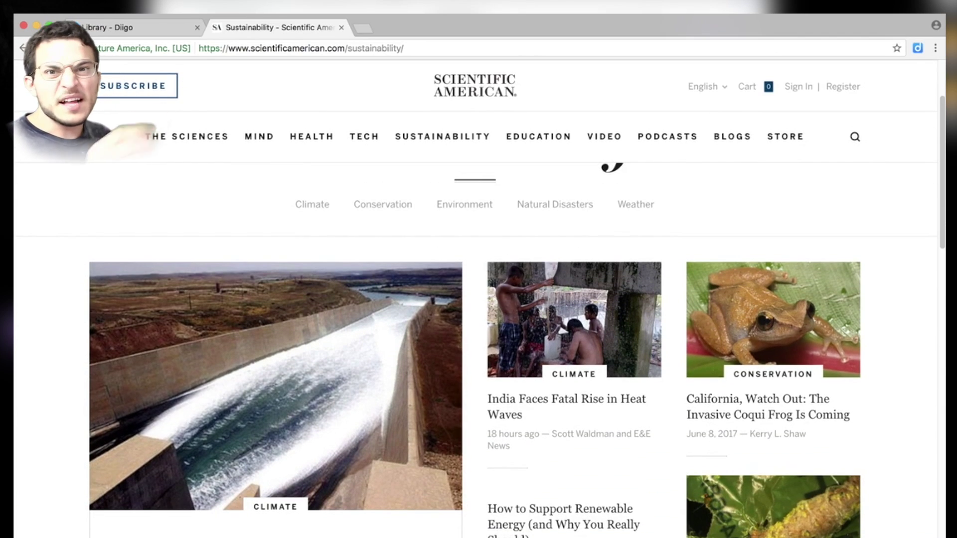
scroll(479, 349, down, 2)
Open the lead climate-and-war story, dismiss its pop-up ad, and read through it.
click(453, 313)
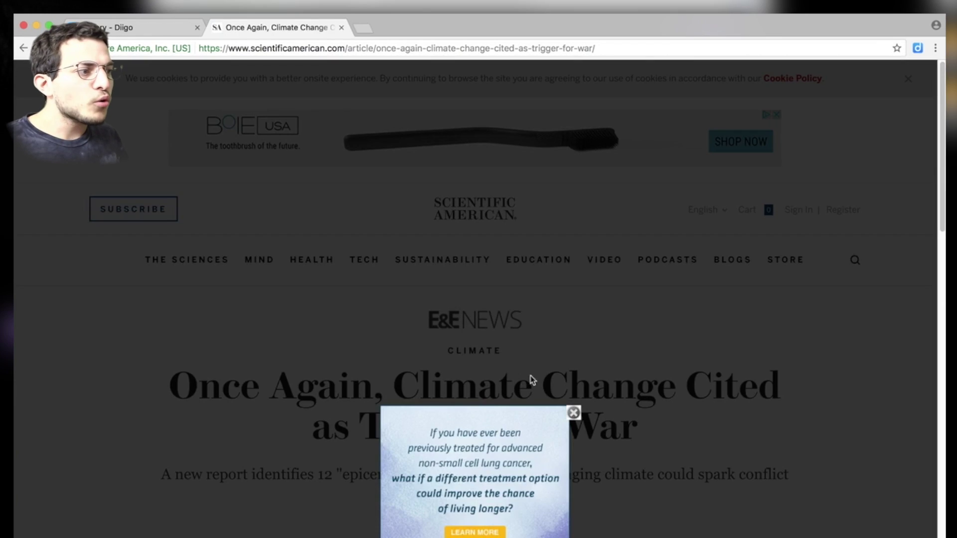
click(573, 413)
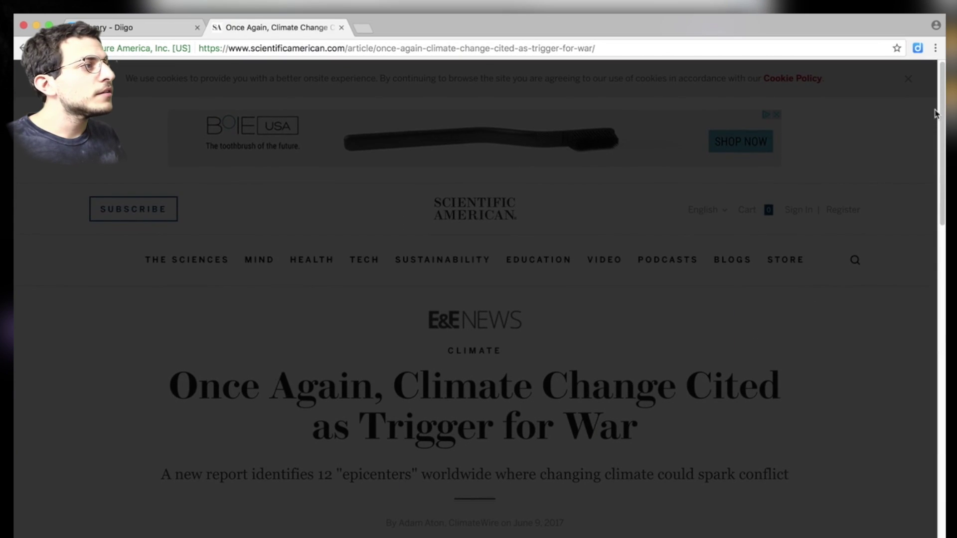
scroll(912, 85, down, 20)
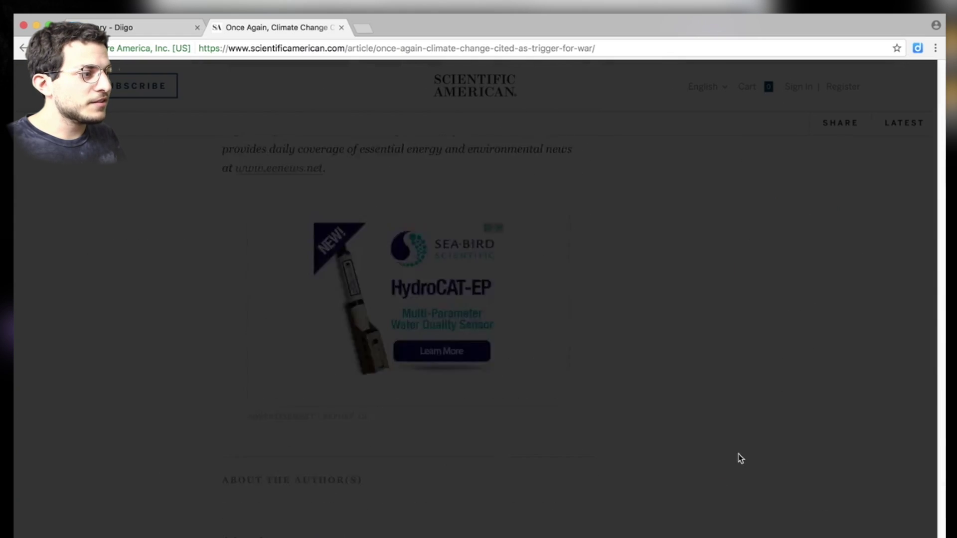
scroll(741, 459, up, 20)
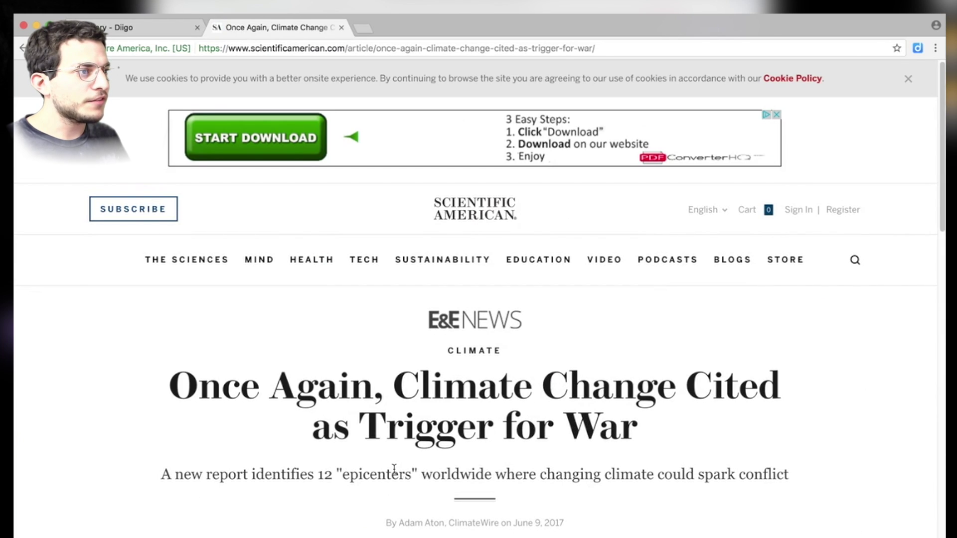
scroll(394, 470, down, 5)
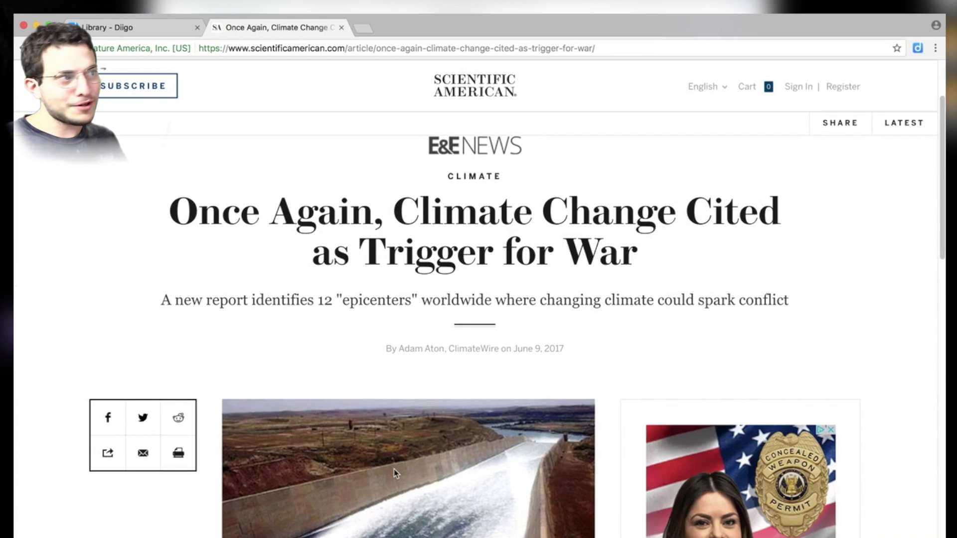
scroll(693, 489, up, 5)
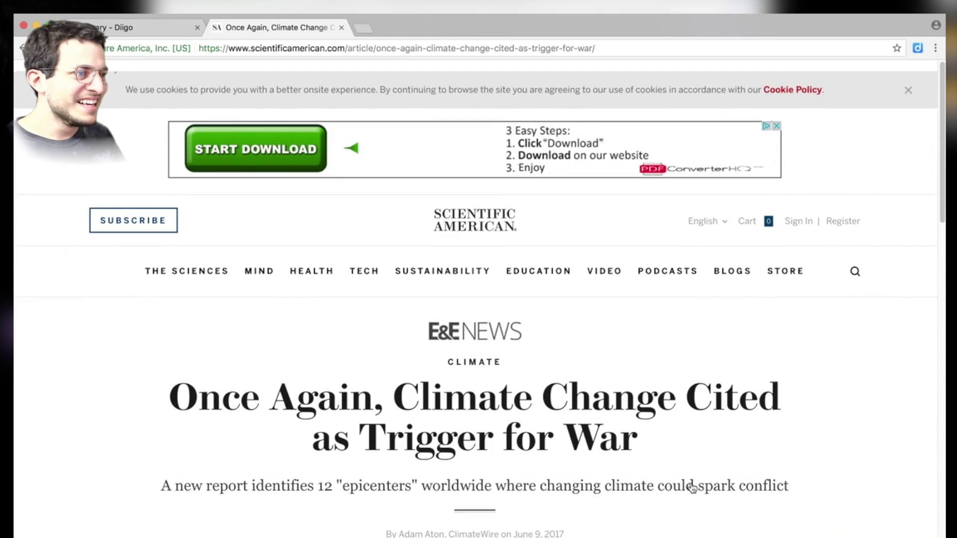
scroll(693, 489, down, 10)
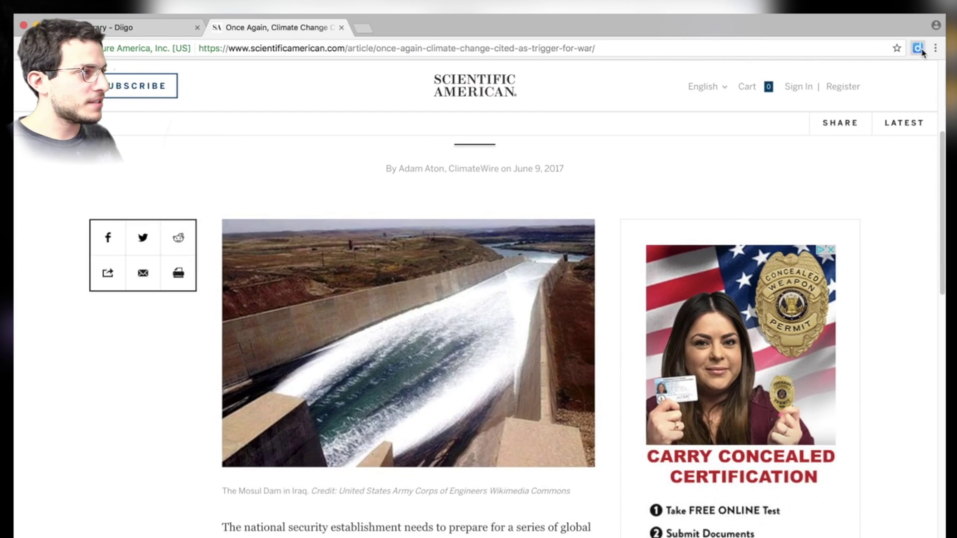
click(918, 48)
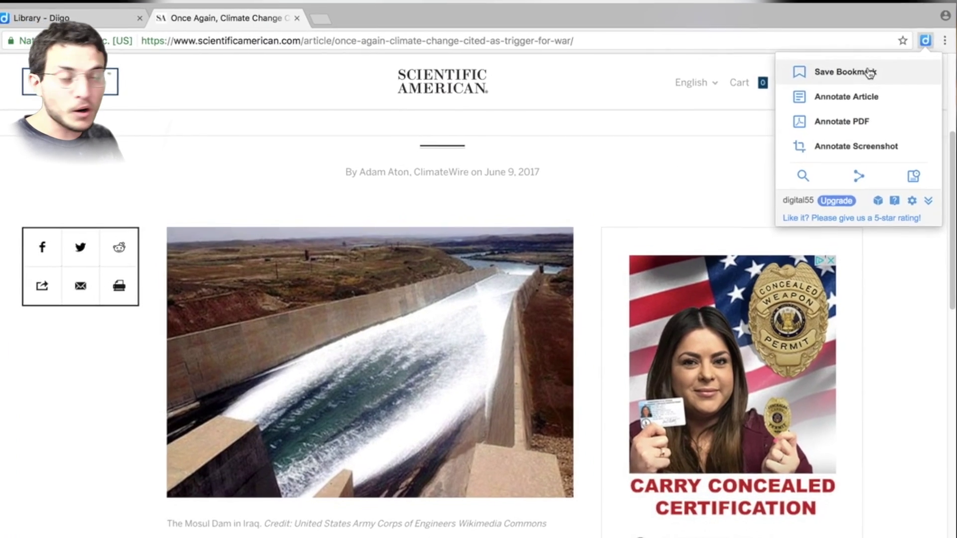
Bookmark the article with tags science, climate, global and warming, without sharing to a group.
click(867, 78)
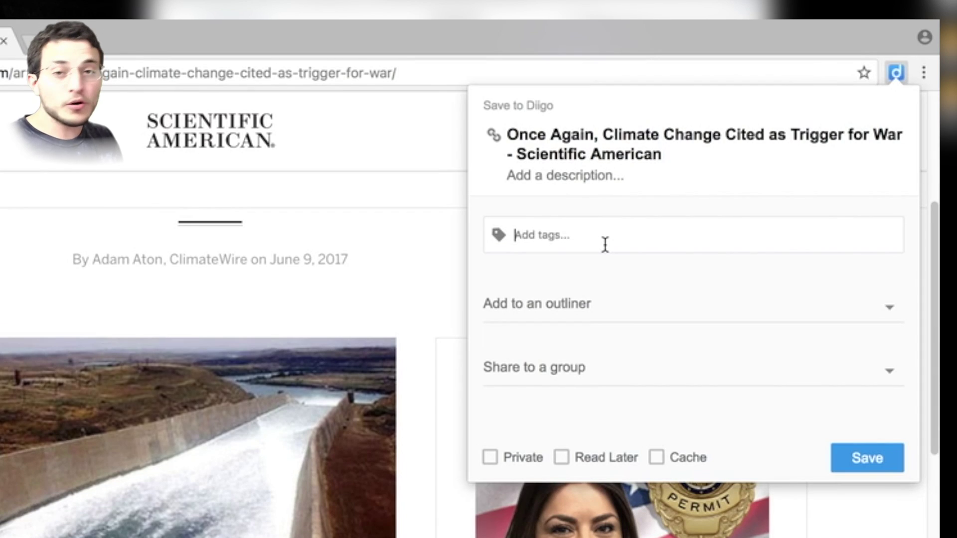
text(sic)
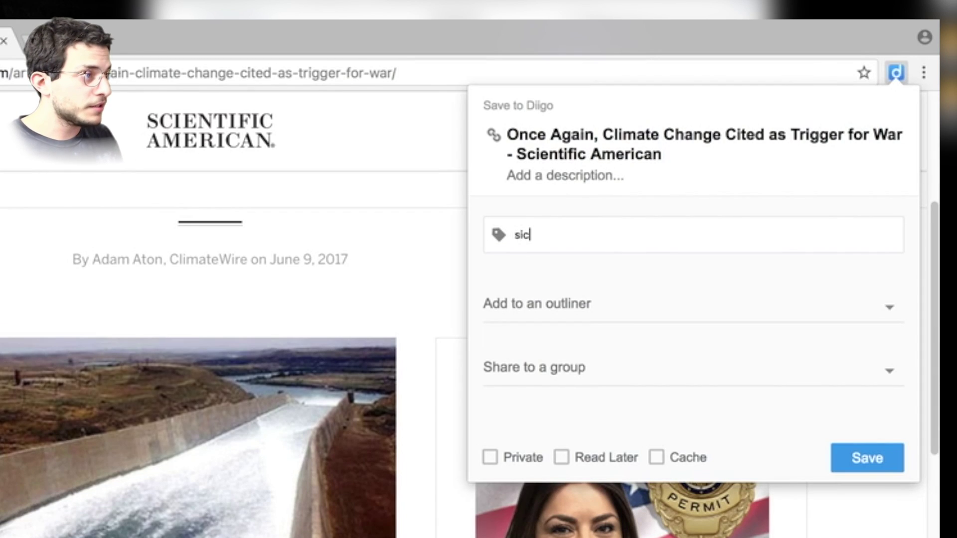
text(cience,)
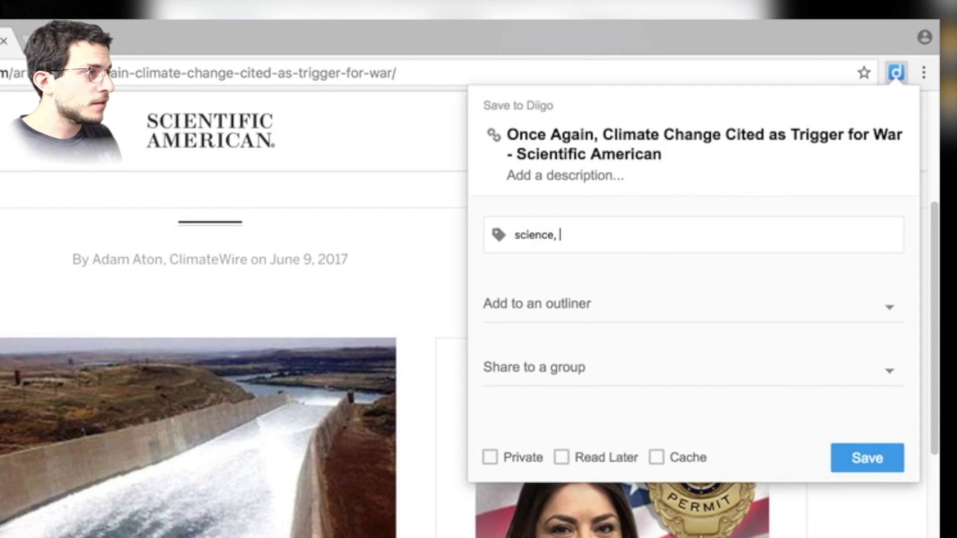
key(BackSpace)
text(c)
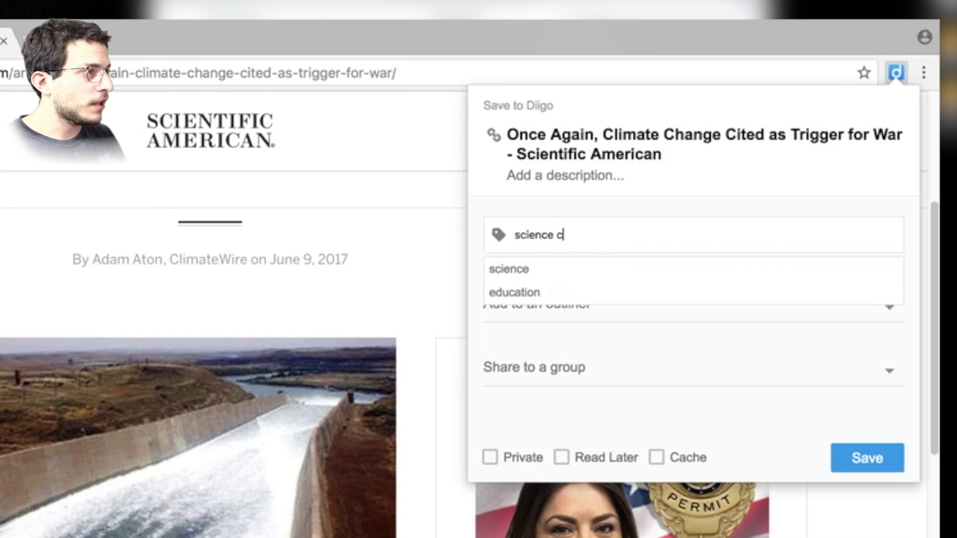
text(limate )
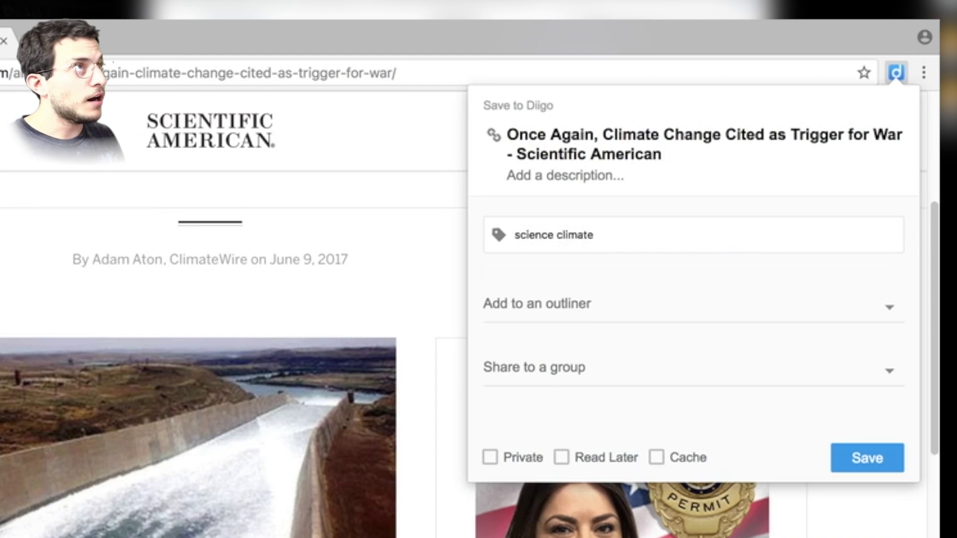
text(global warming)
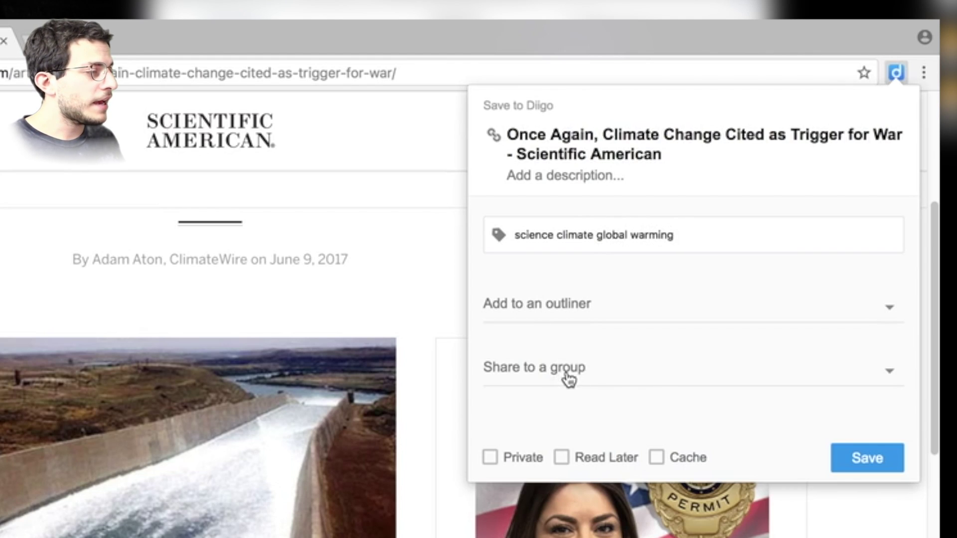
click(810, 371)
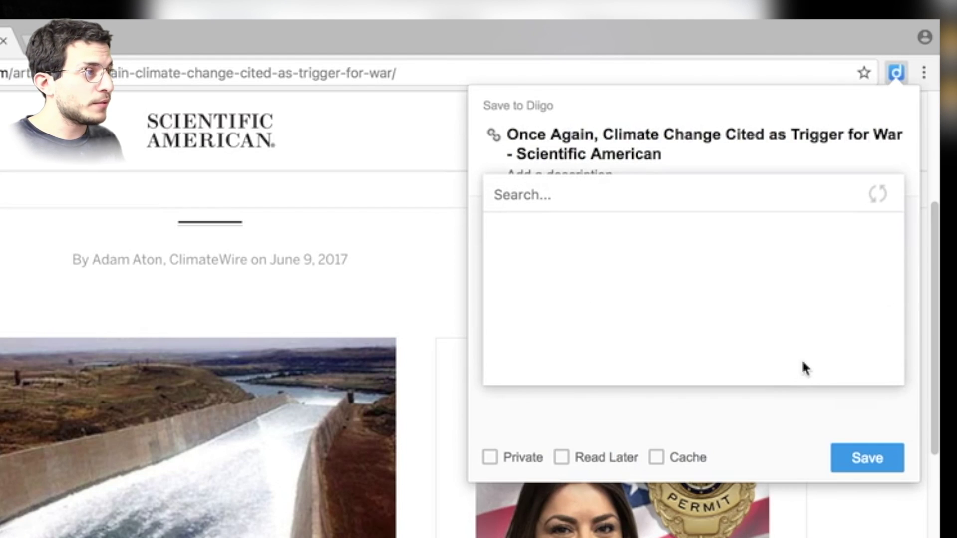
click(636, 423)
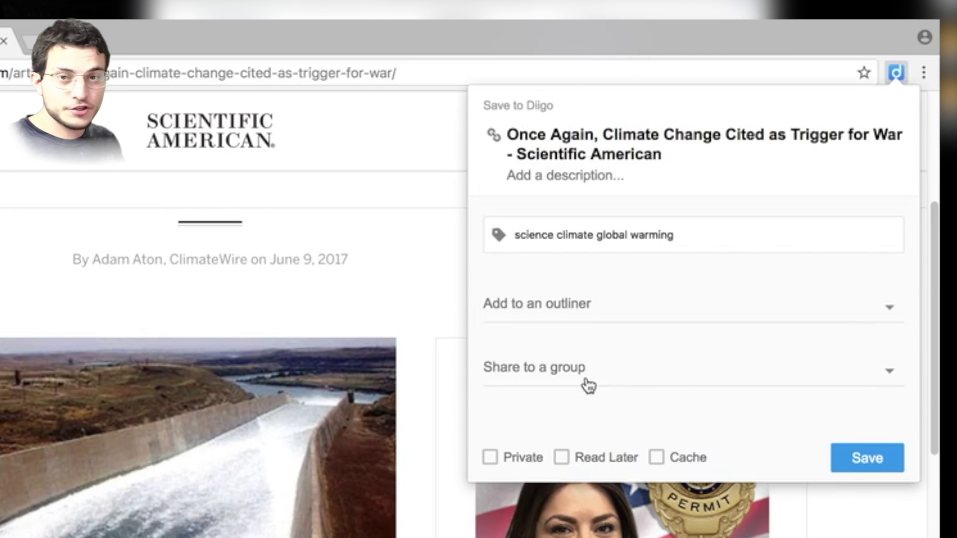
click(878, 458)
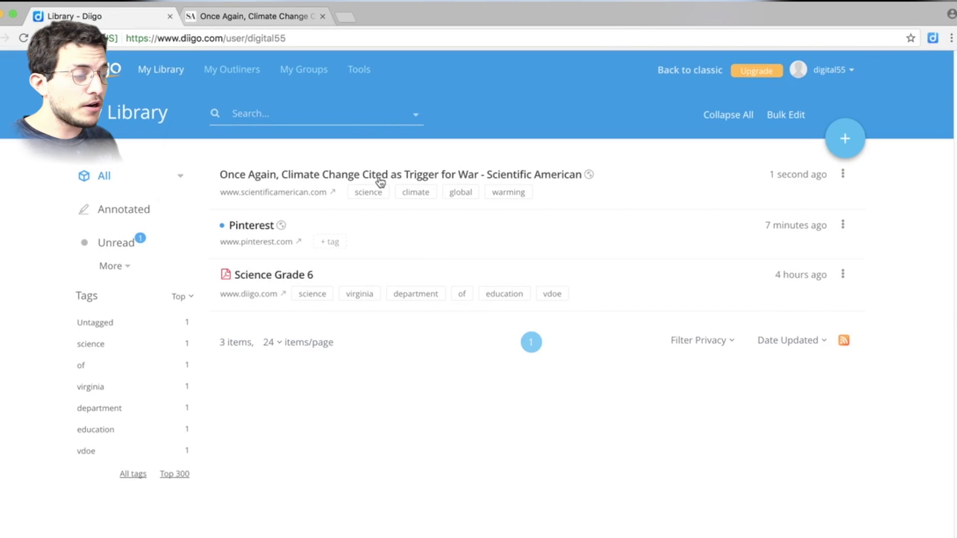
Open the saved article's Diigo page, dismissing the Sorry and reload notices from screenshot and Annotate.
click(409, 174)
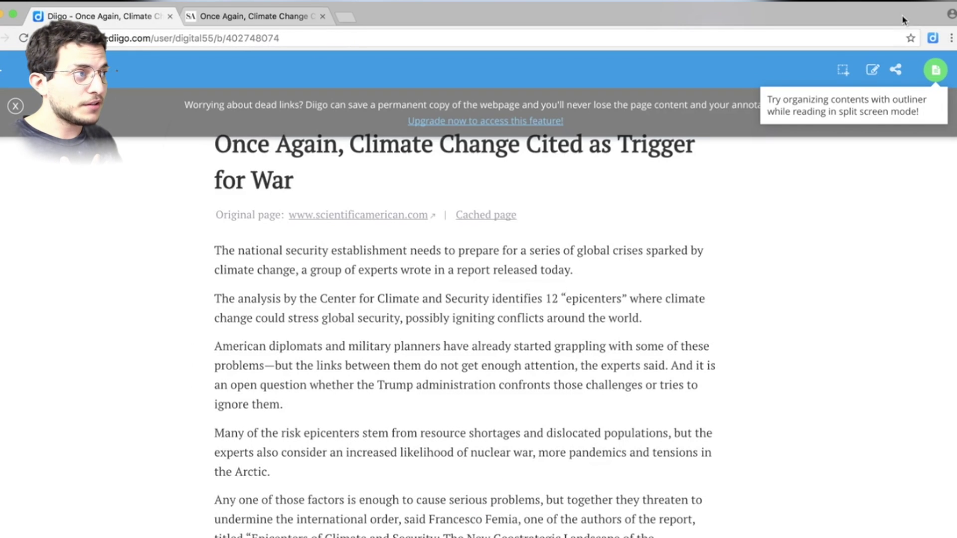
click(844, 70)
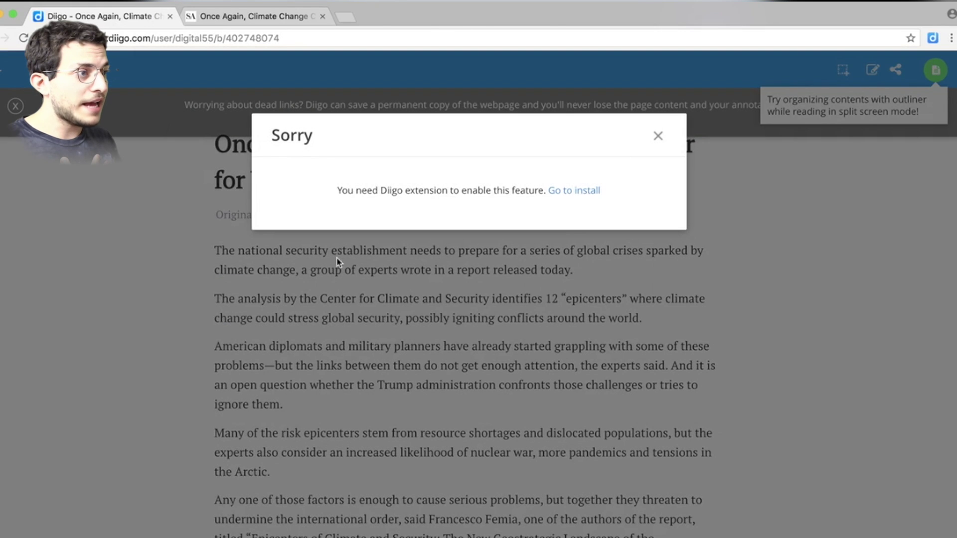
click(658, 136)
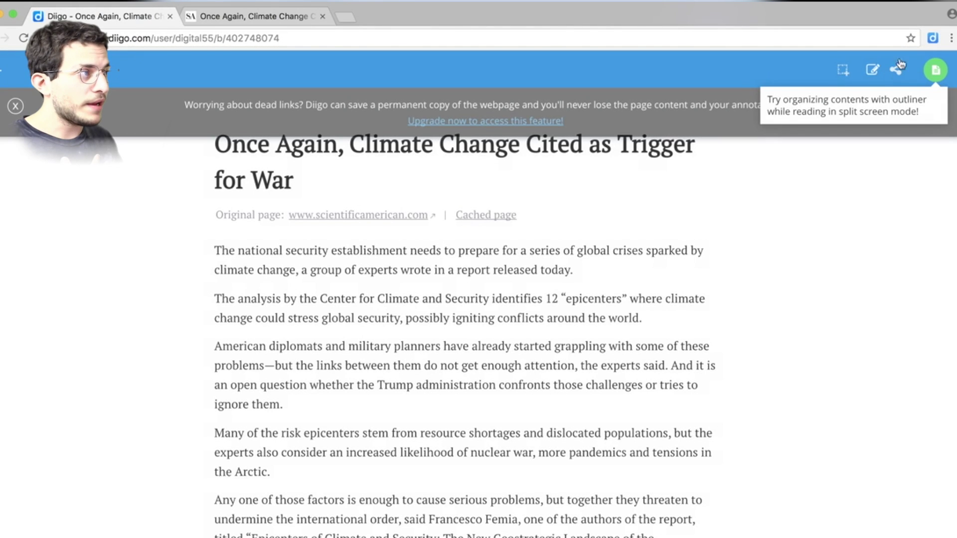
click(933, 38)
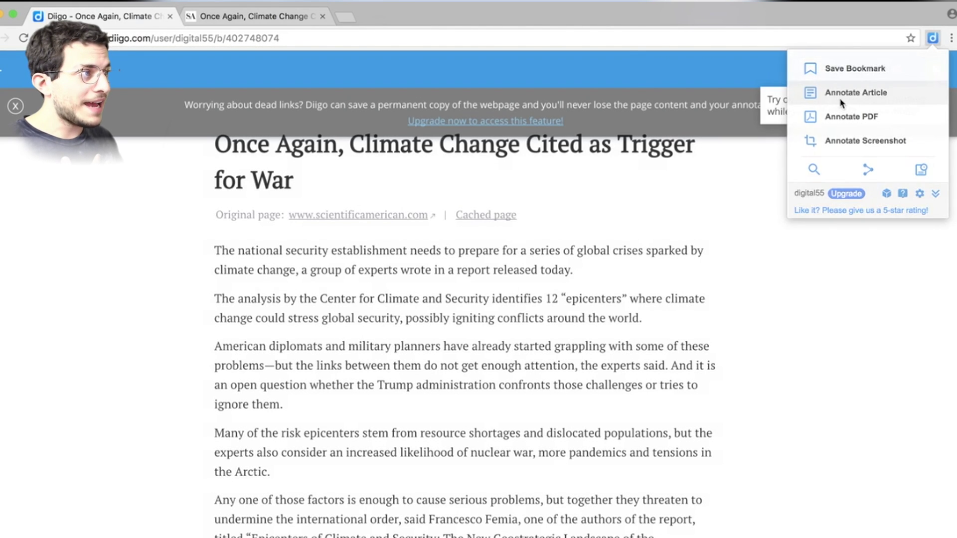
click(841, 93)
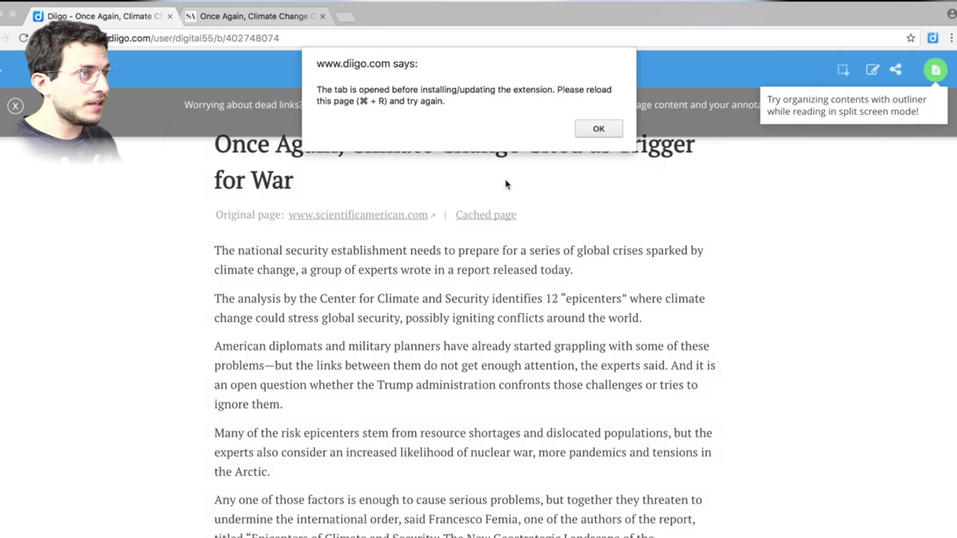
click(594, 130)
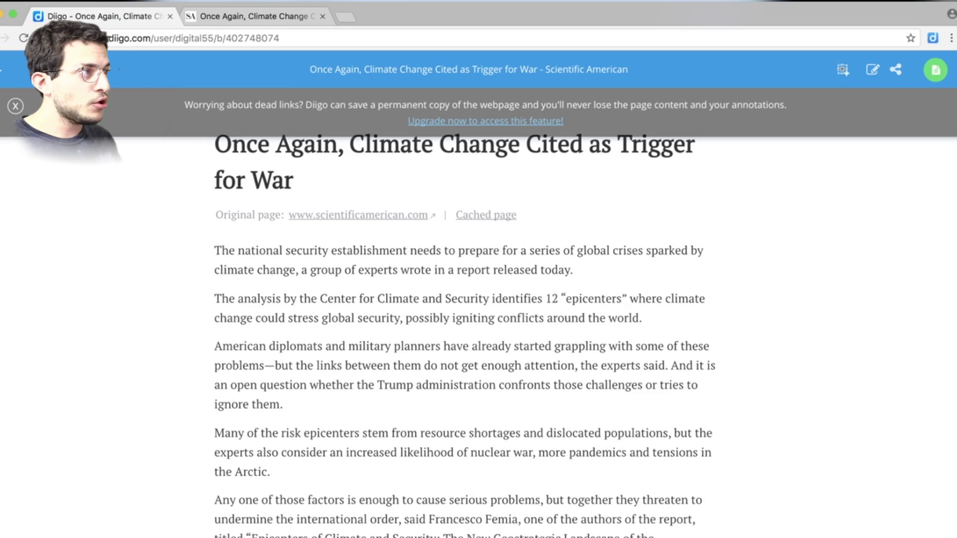
click(843, 70)
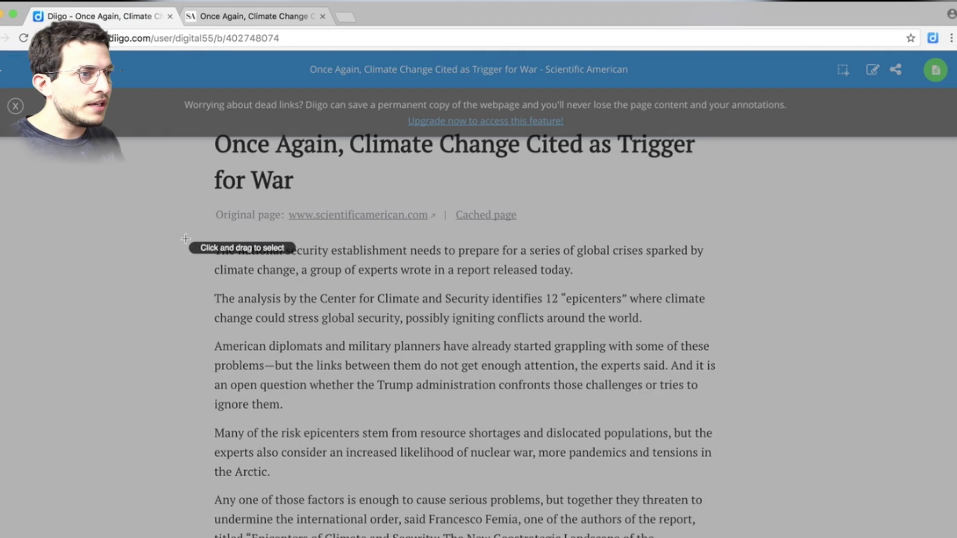
Capture the third paragraph and draw a red arrow beside 'the Arctic' line, then exit capture.
mouse_move(207, 338)
mouse_down()
mouse_move(600, 419)
mouse_move(729, 424)
mouse_up()
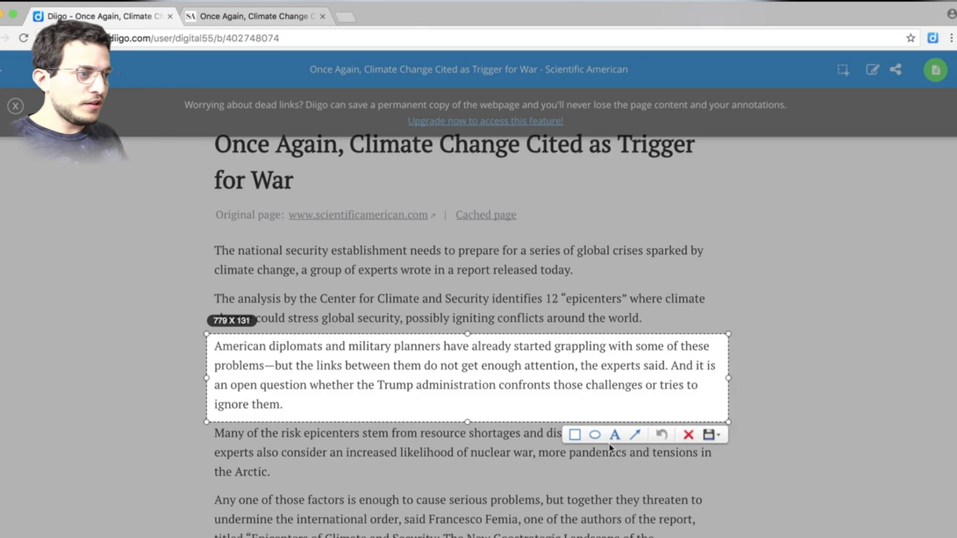
click(642, 443)
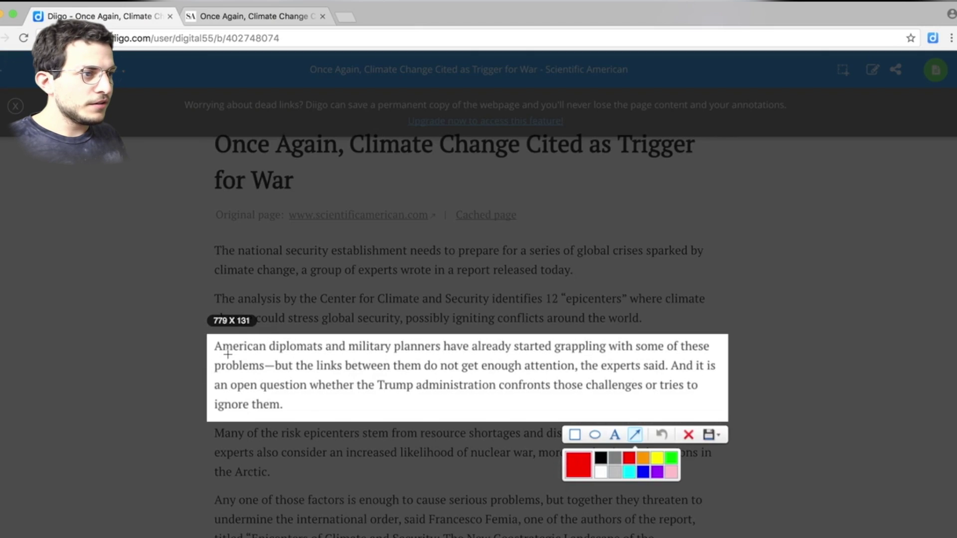
mouse_move(213, 356)
mouse_down()
mouse_move(114, 399)
mouse_move(164, 349)
mouse_move(270, 335)
mouse_move(299, 356)
mouse_move(299, 371)
mouse_move(383, 390)
mouse_move(375, 378)
mouse_up()
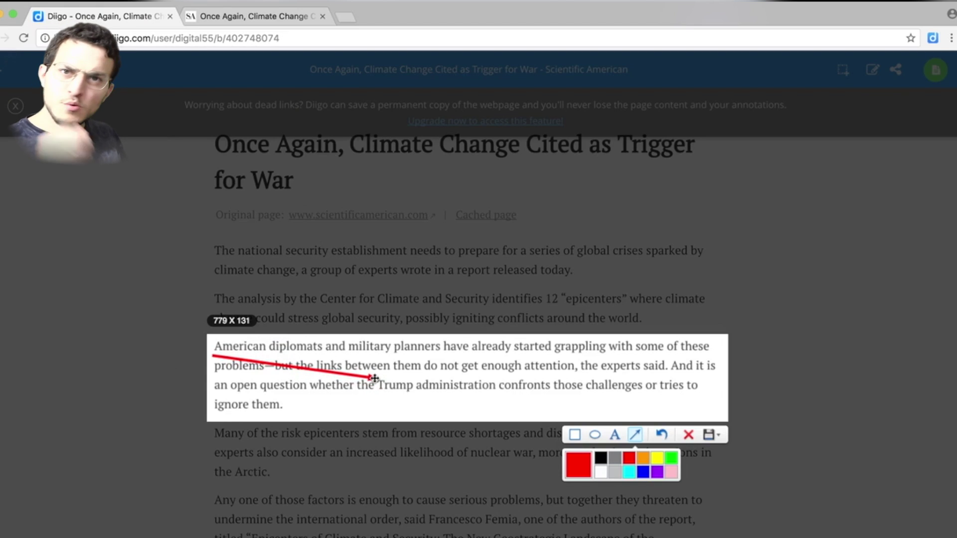
mouse_move(371, 379)
mouse_down()
mouse_move(209, 338)
mouse_move(230, 479)
mouse_move(209, 477)
mouse_up()
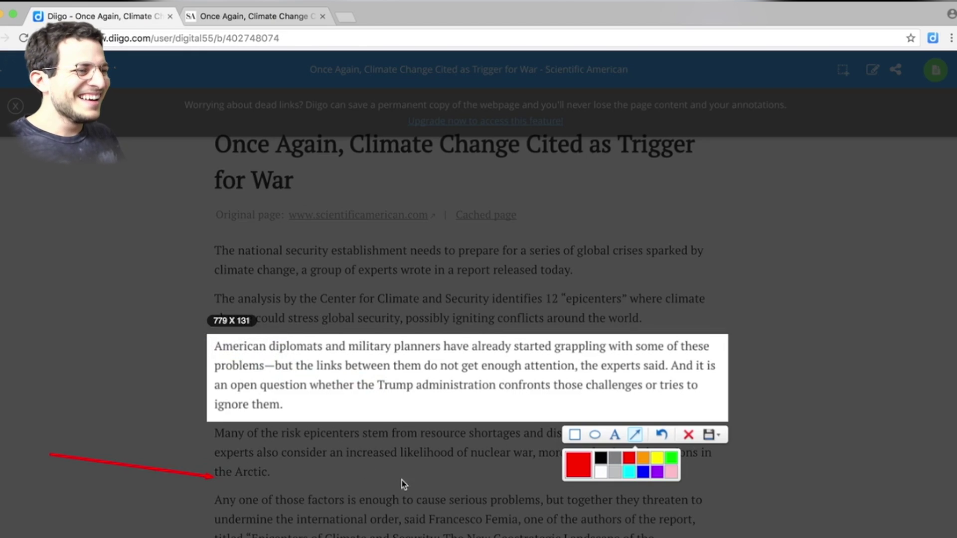
key(Escape)
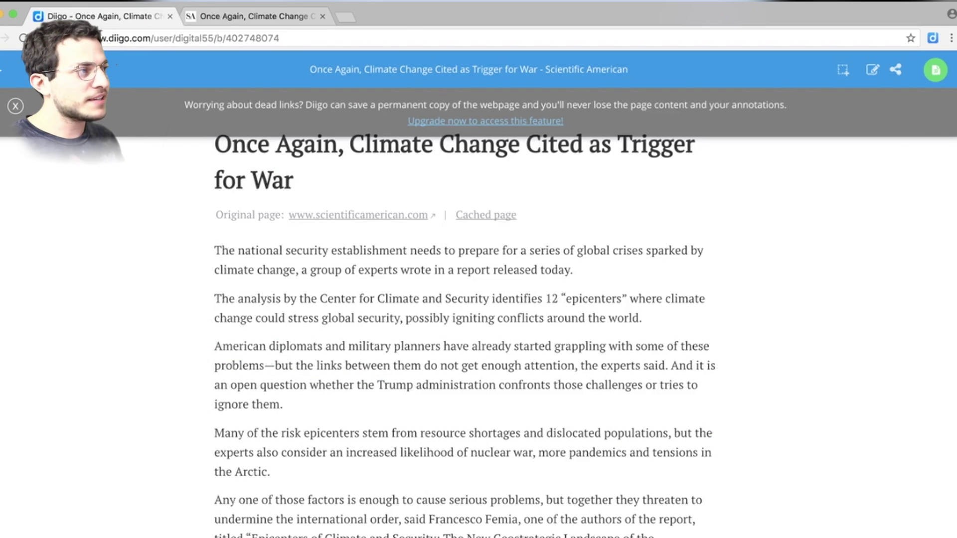
click(876, 74)
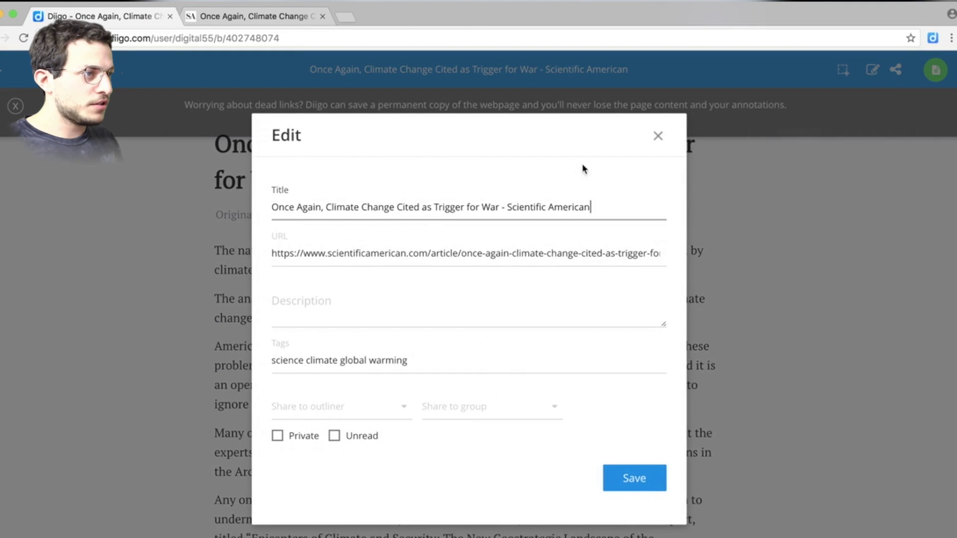
click(658, 136)
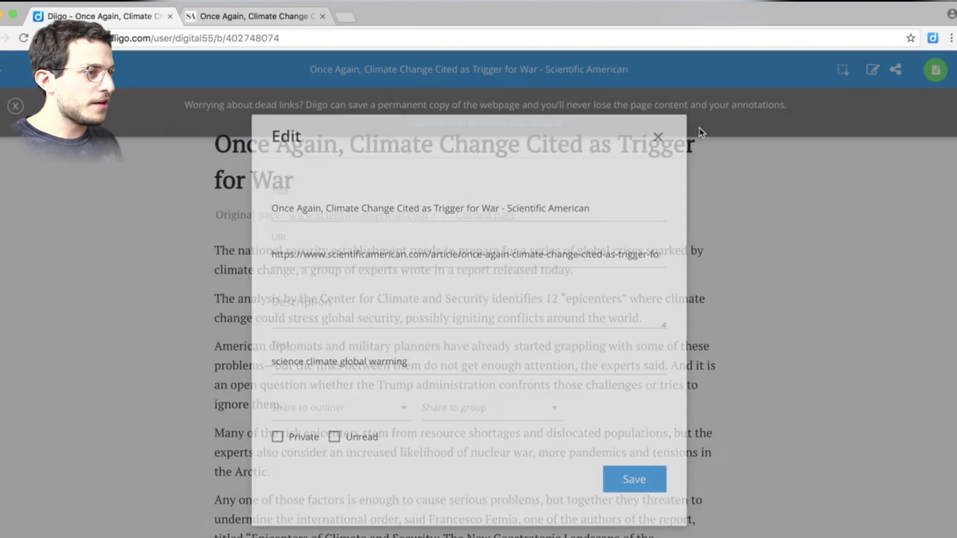
click(843, 72)
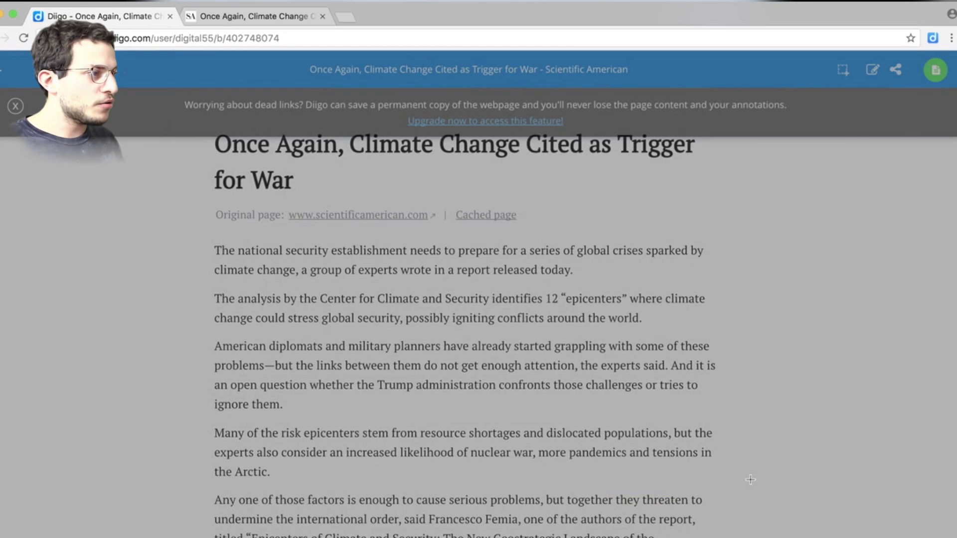
click(648, 494)
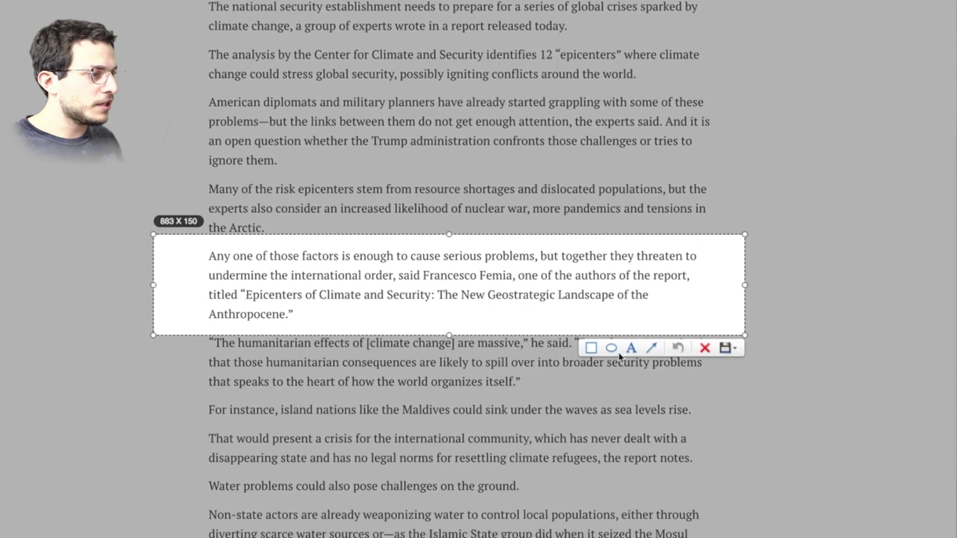
click(639, 333)
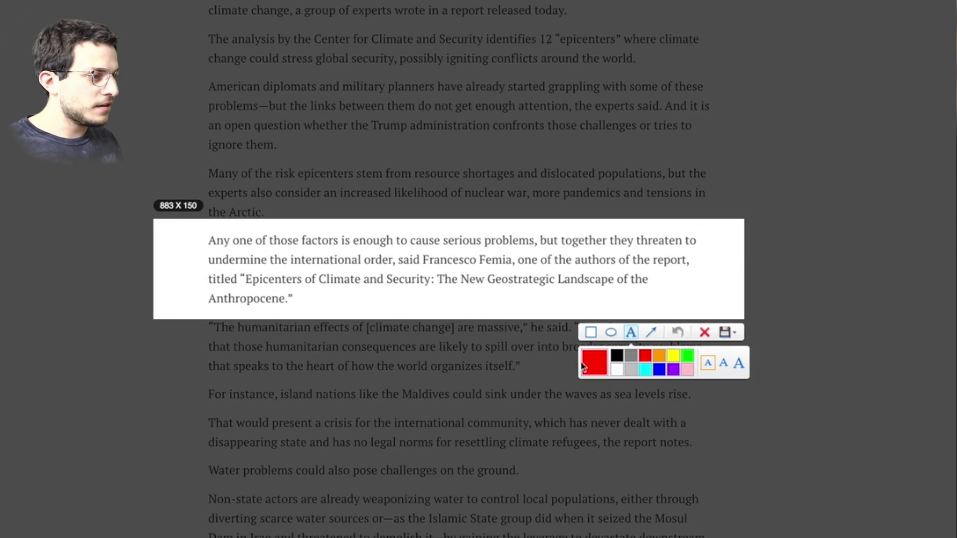
click(554, 304)
text(D)
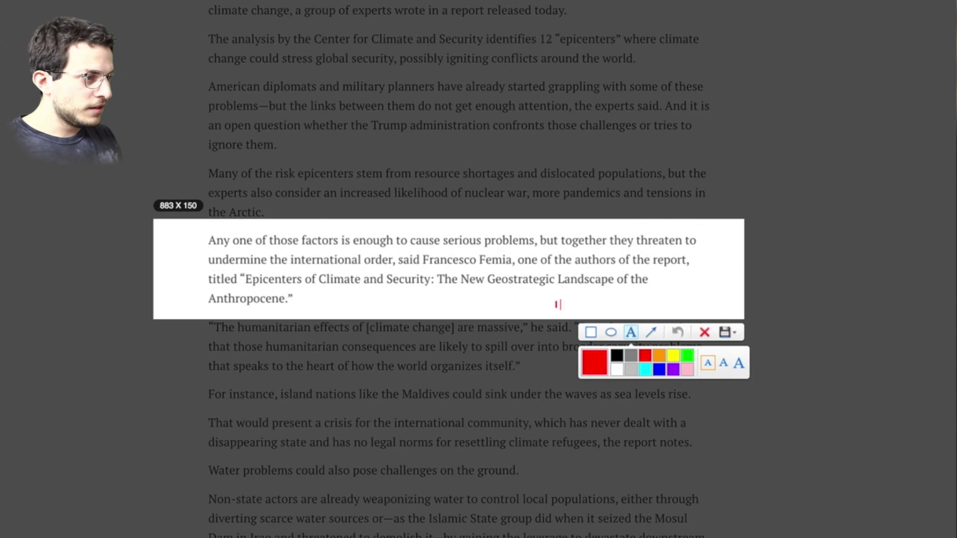
text( do not agree)
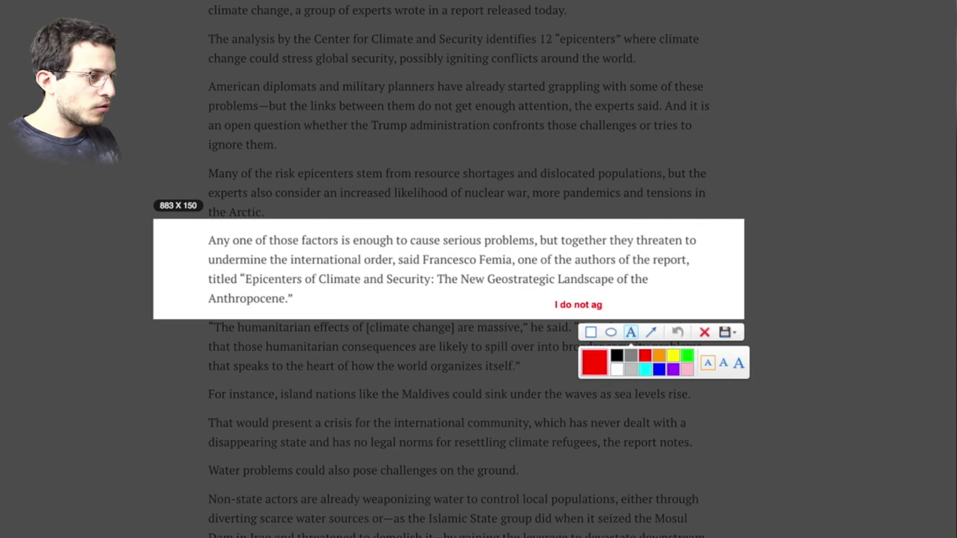
key(BackSpace)
key(BackSpace)
key(BackSpace)
key(BackSpace)
key(BackSpace)
key(BackSpace)
text(Wha)
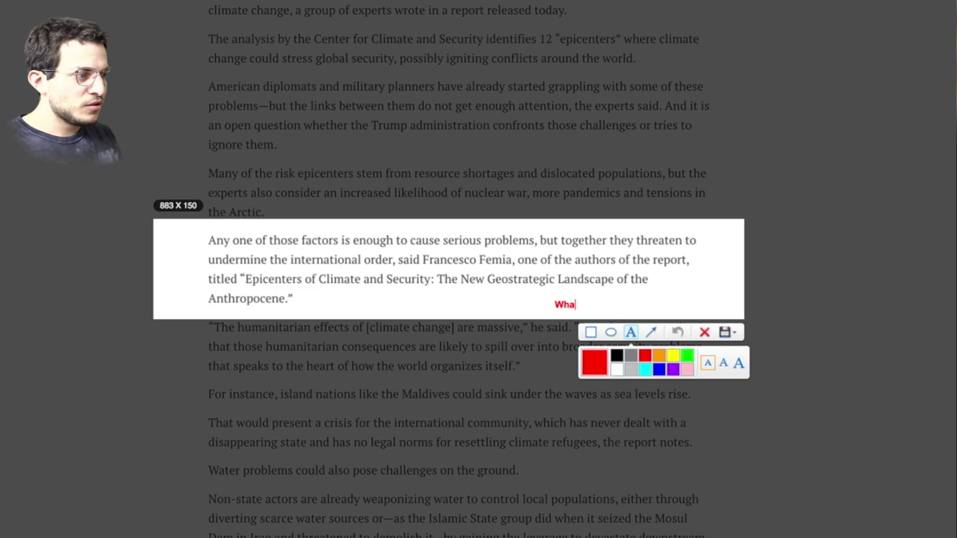
text(t do you think we shou)
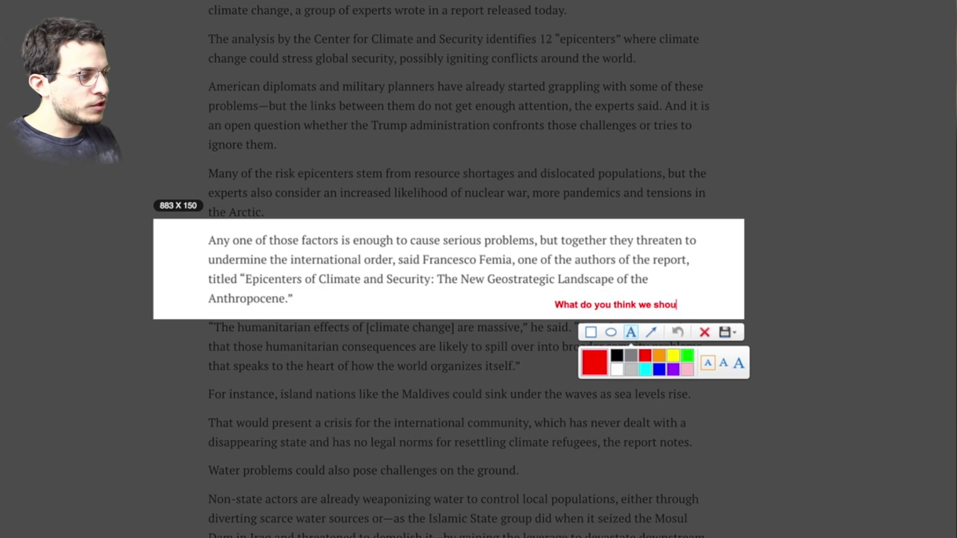
text(ld do abou)
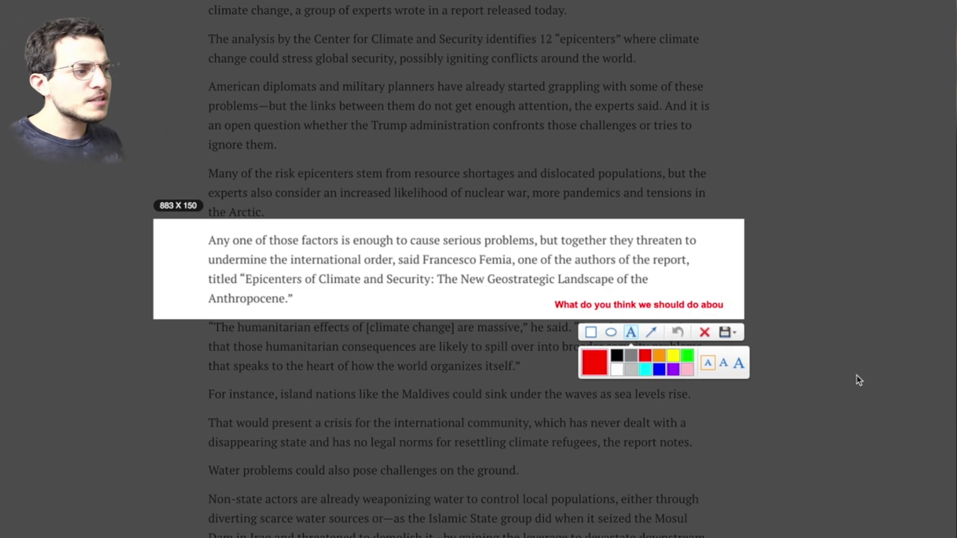
triple_click(722, 305)
double_click(713, 305)
click(723, 306)
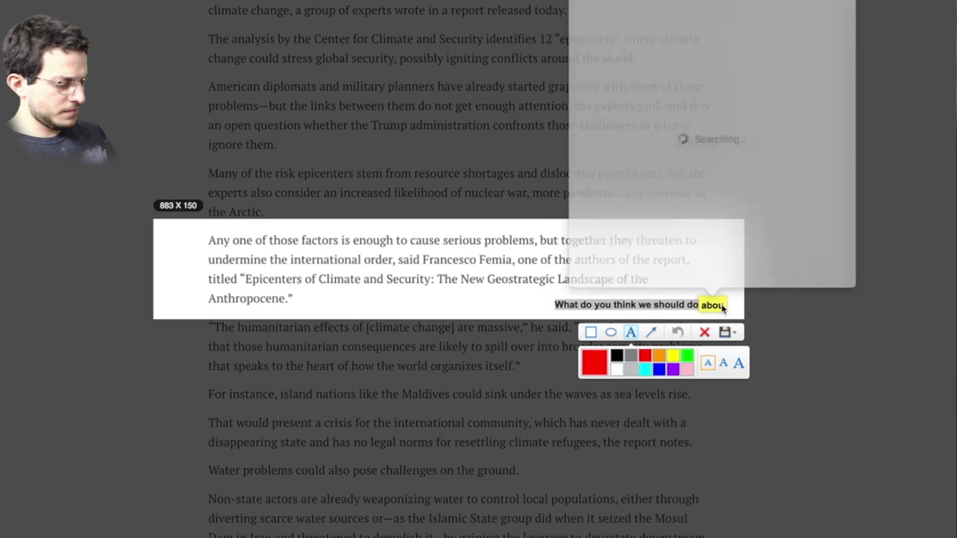
click(790, 311)
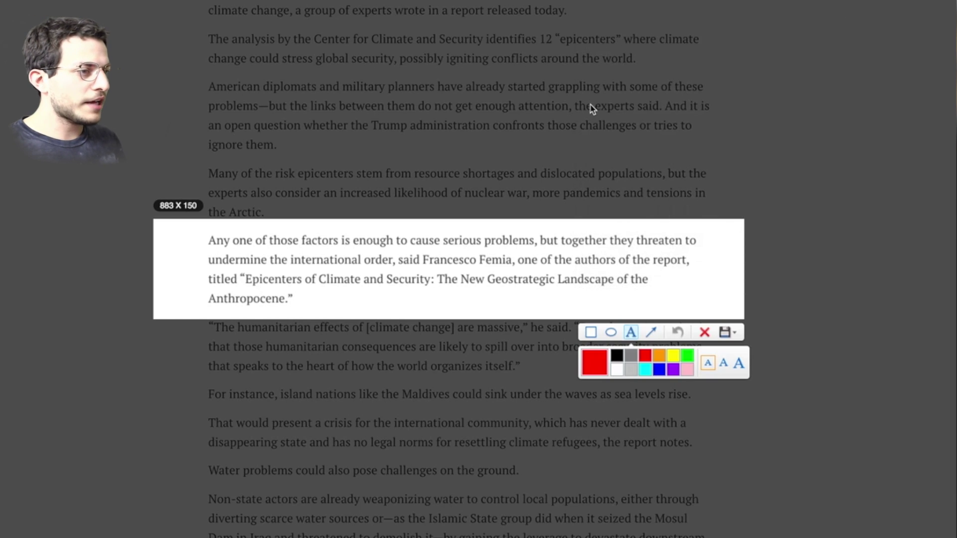
key(Escape)
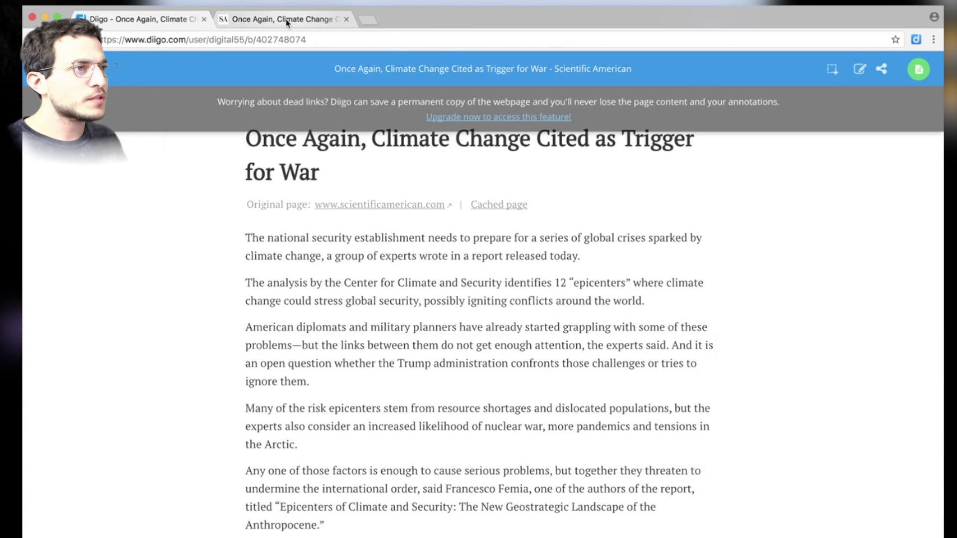
Close the reader tab and load diigo to return to My Library's three items.
key(super+w)
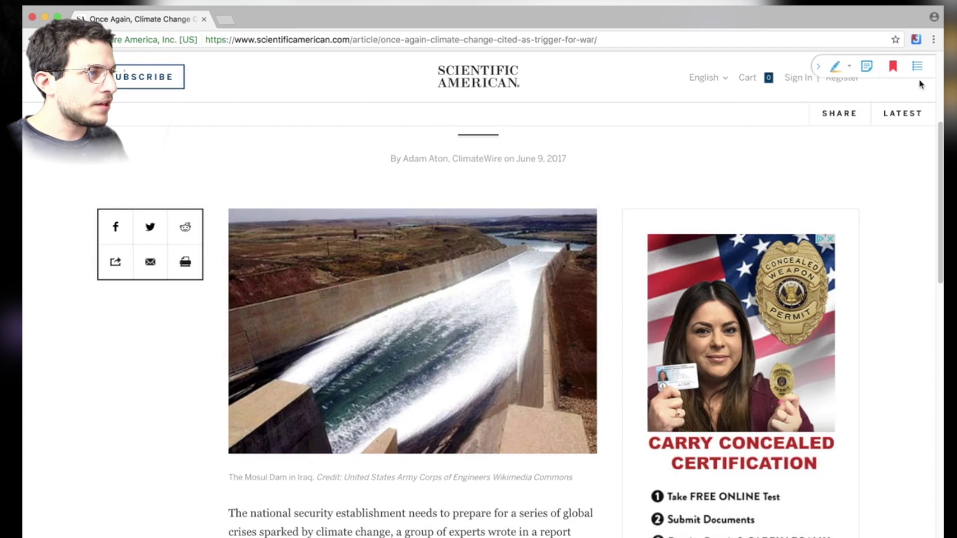
click(539, 43)
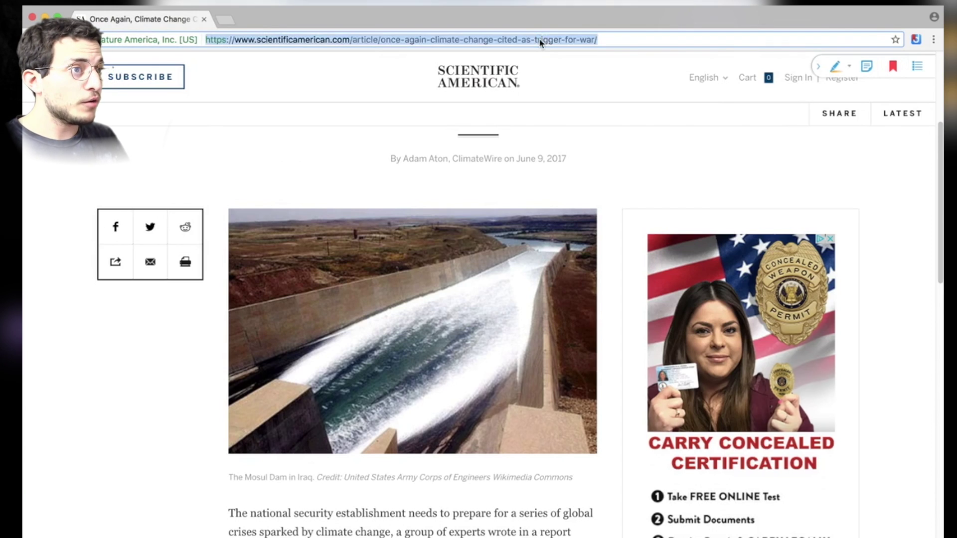
text(diigo)
key(Return)
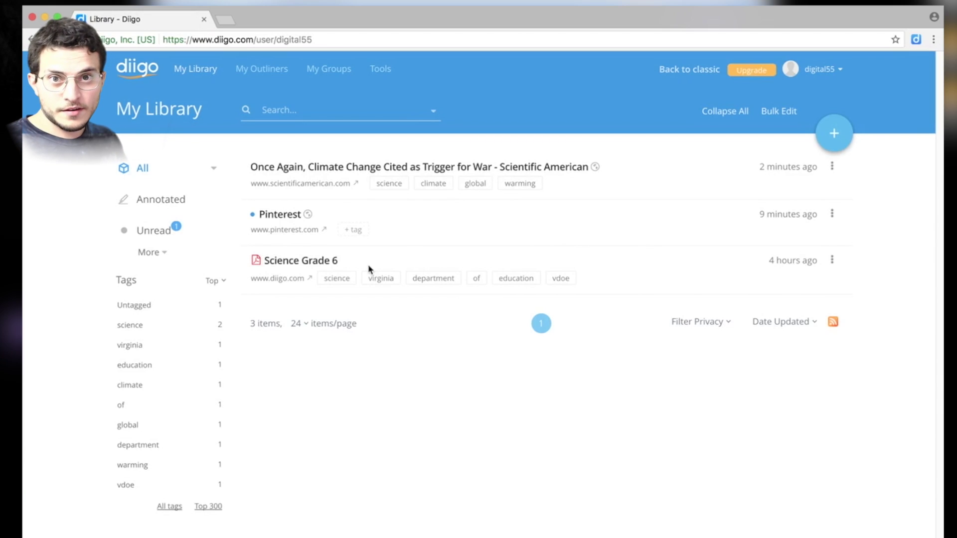
click(314, 262)
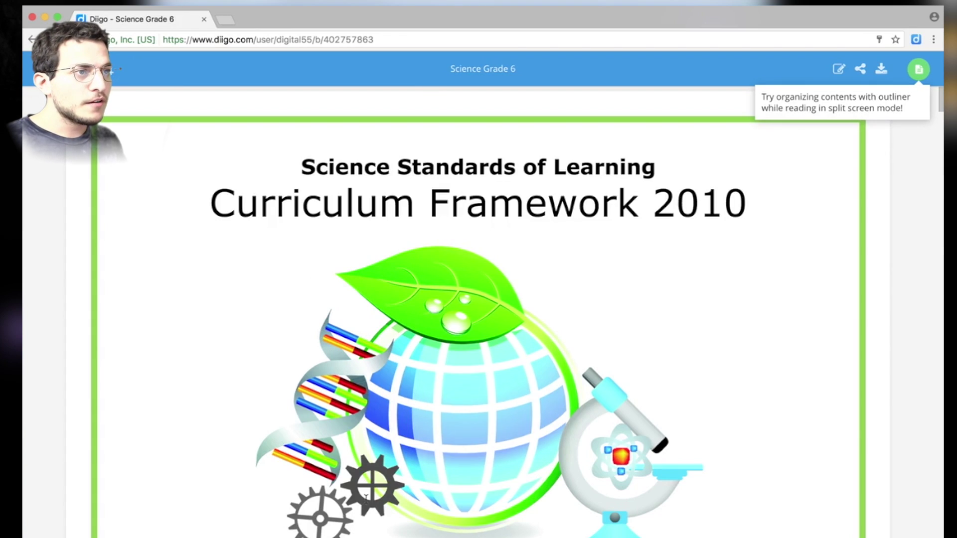
scroll(366, 498, down, 20)
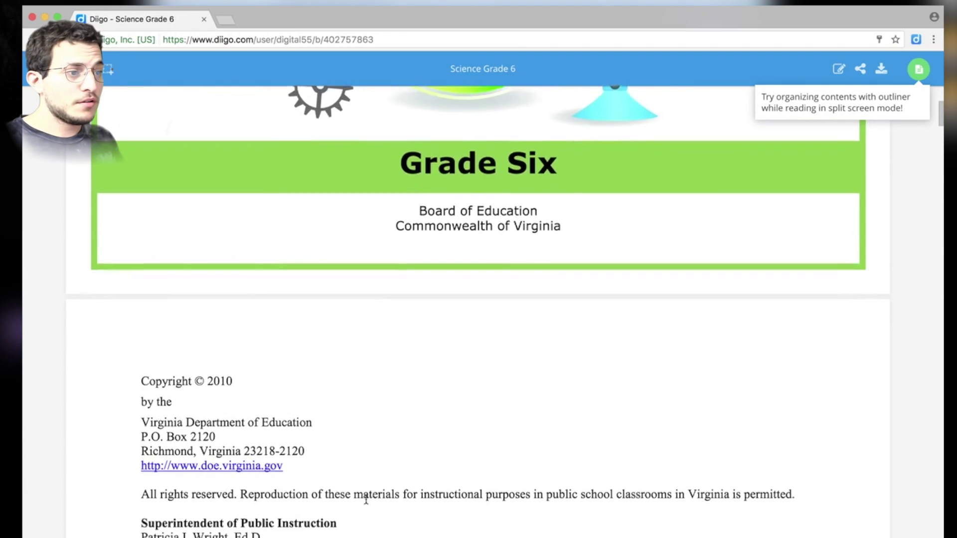
scroll(366, 499, down, 20)
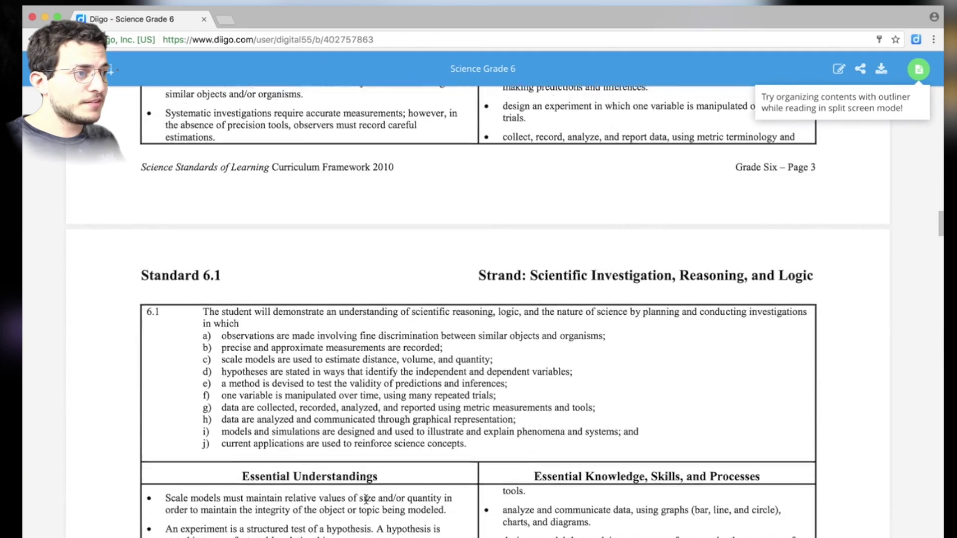
scroll(366, 499, down, 5)
scroll(365, 500, up, 20)
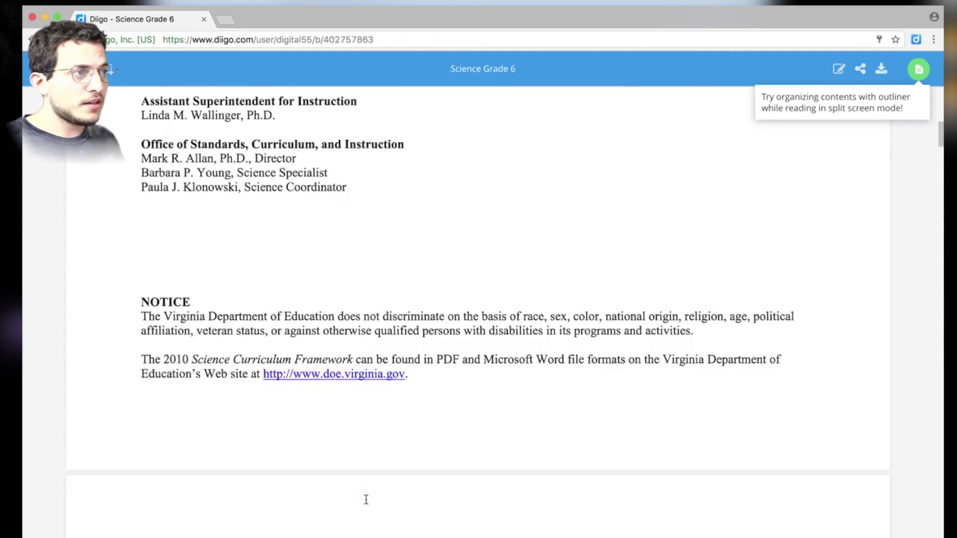
click(267, 39)
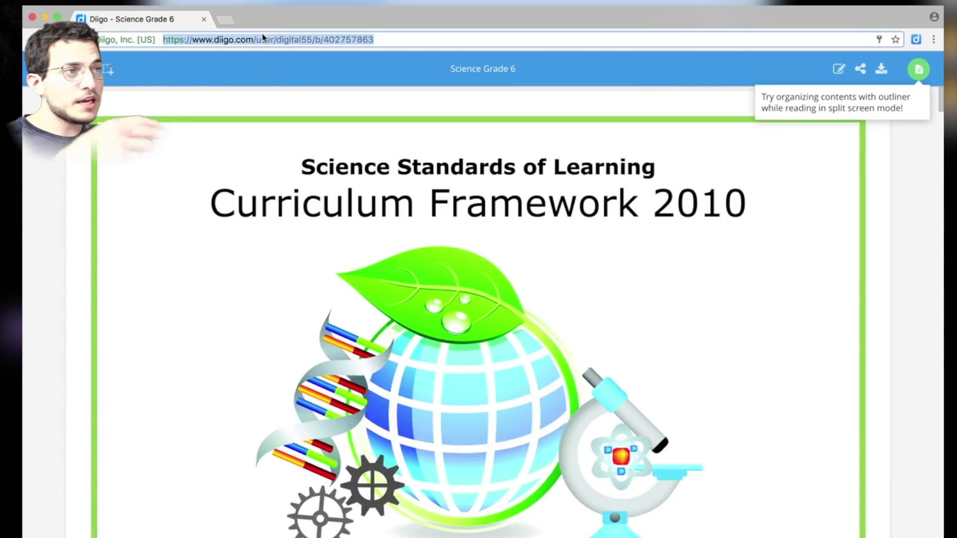
click(324, 175)
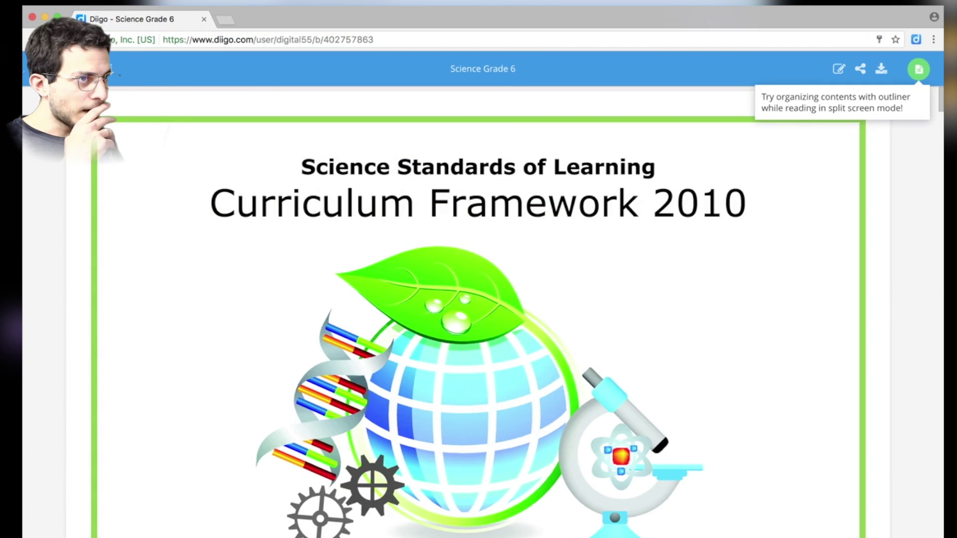
key(super+bracketleft)
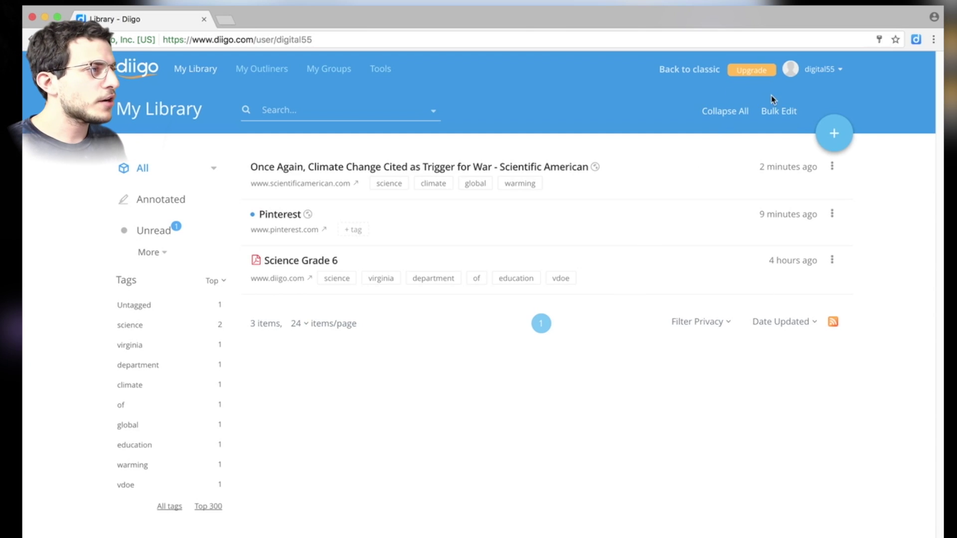
Go to My Groups from the account menu and open Create a group at the Group Name field.
click(816, 69)
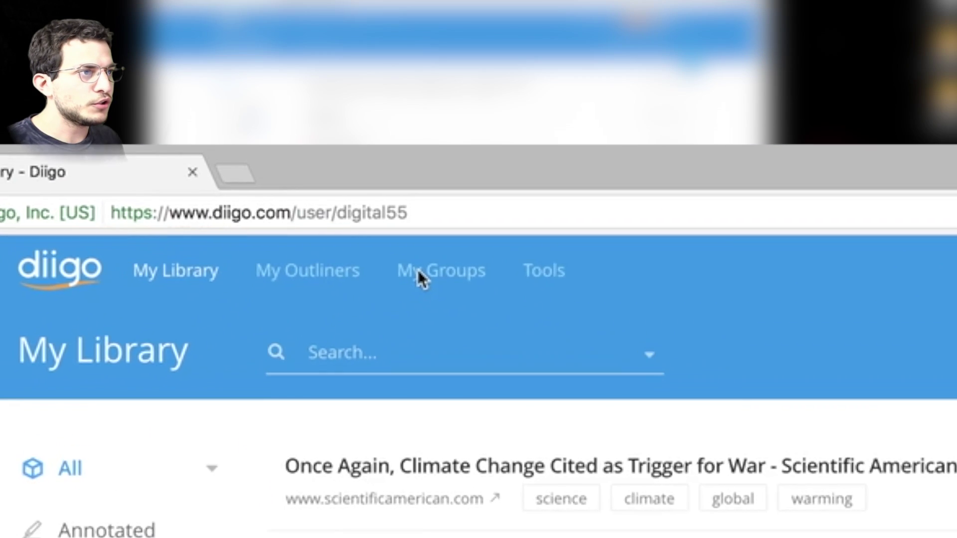
click(318, 70)
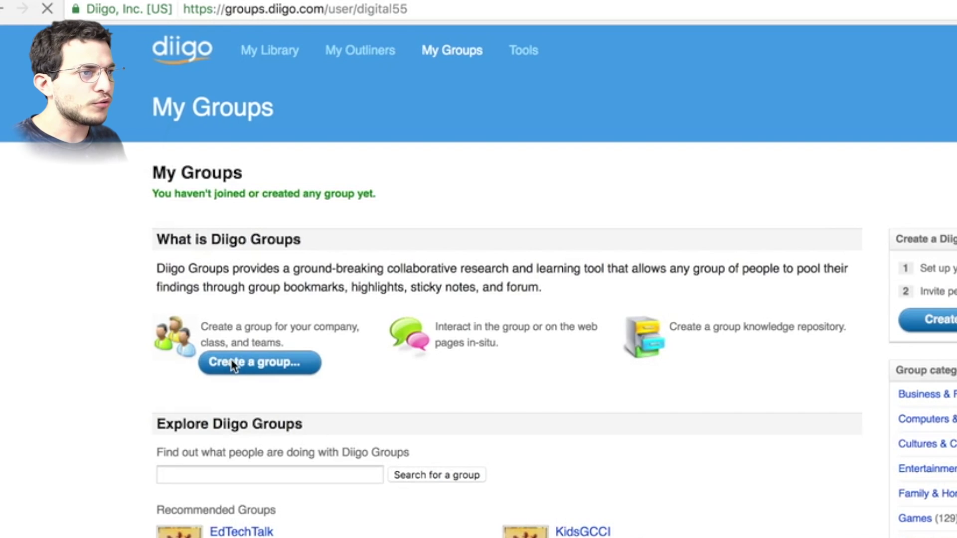
click(234, 505)
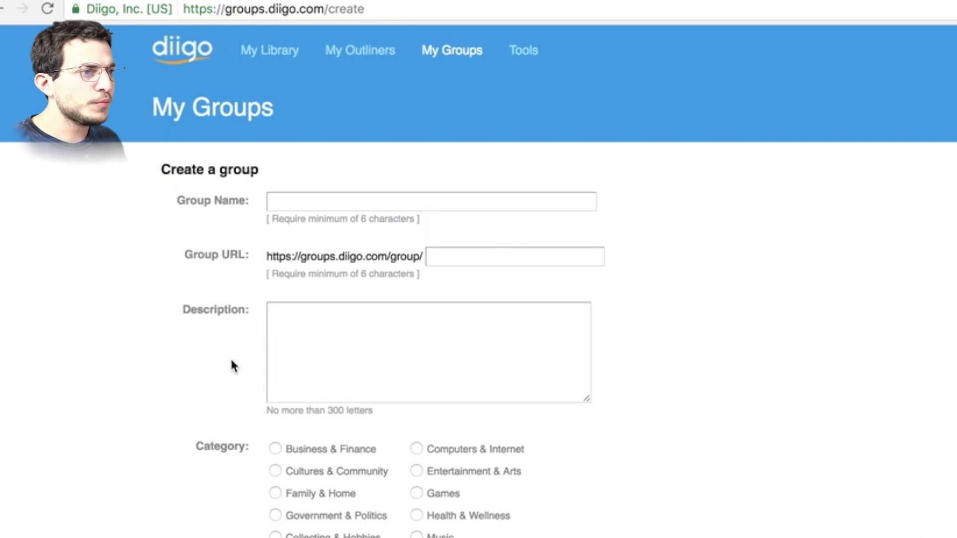
click(312, 201)
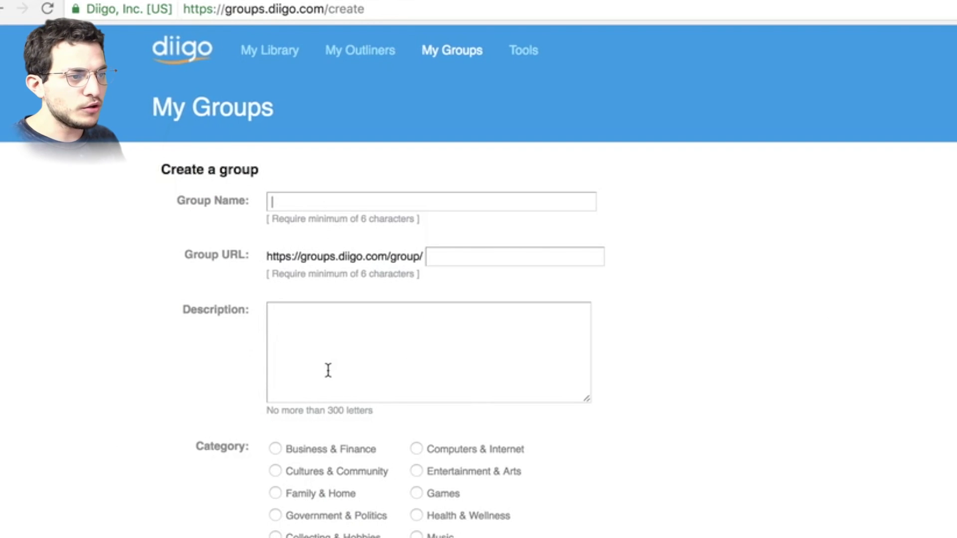
scroll(328, 370, down, 2)
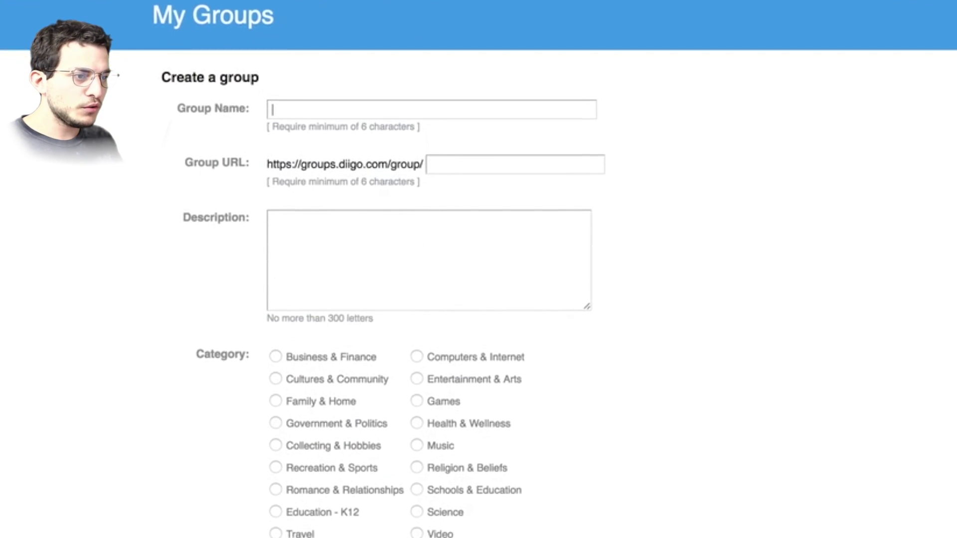